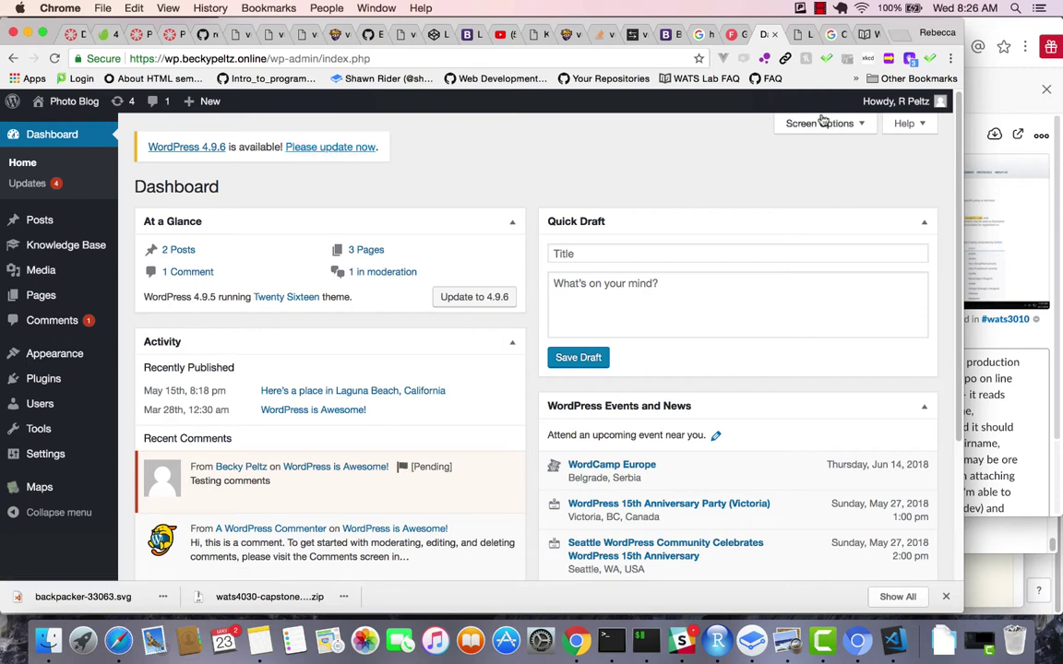
Bring up the 'Wordpress: Additional Permissions' FAQ and scroll to its chmod 775 commands
left_click(869, 35)
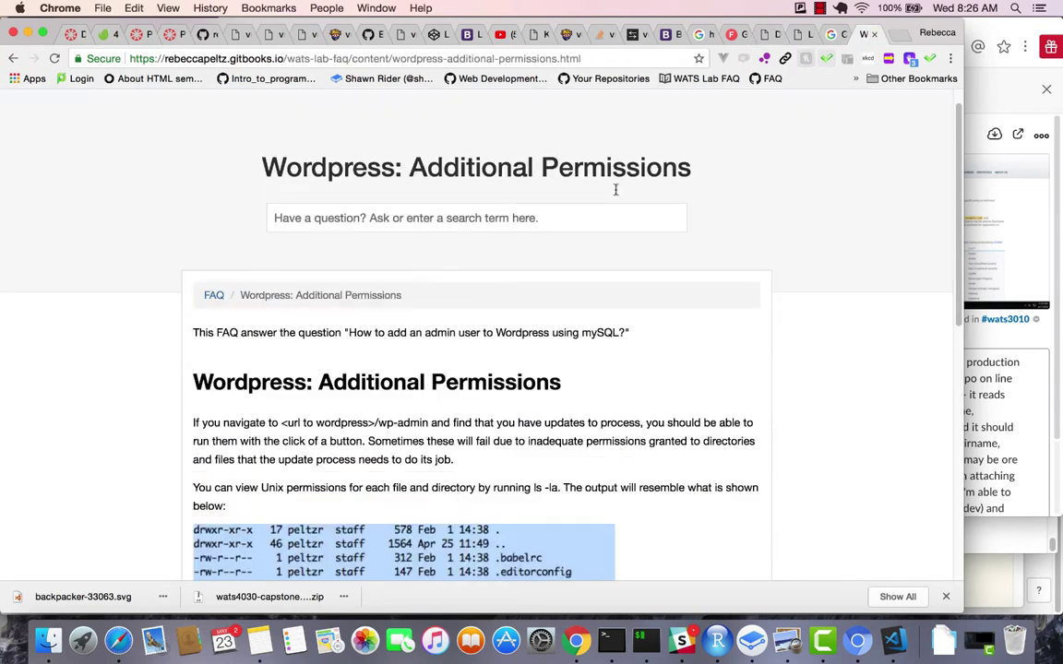
scroll(475, 168, "up", 1)
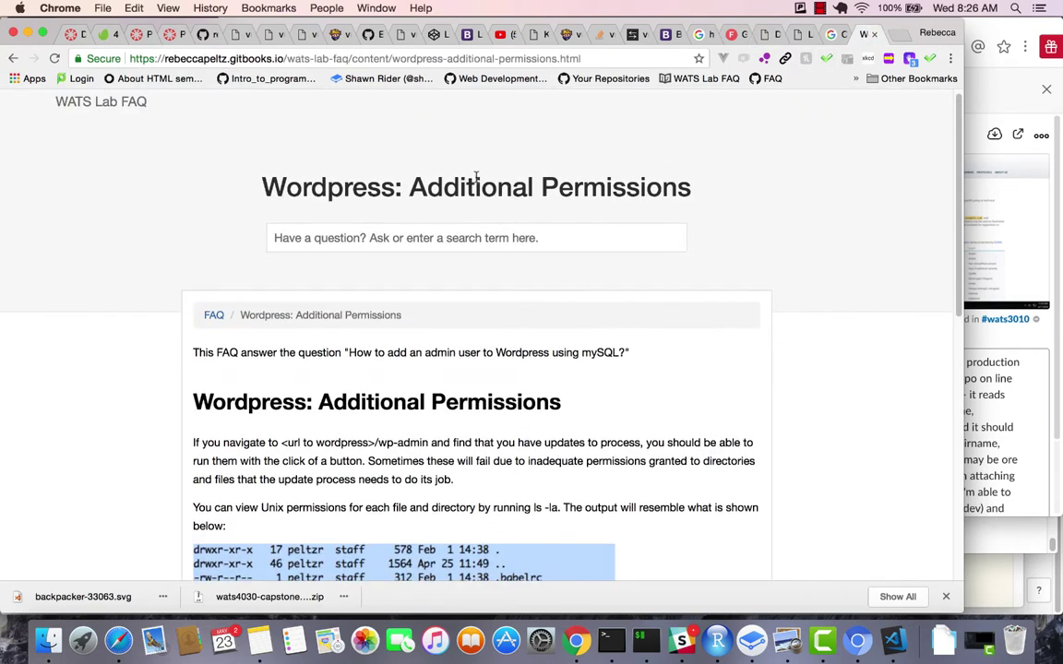
scroll(563, 244, "down", 5)
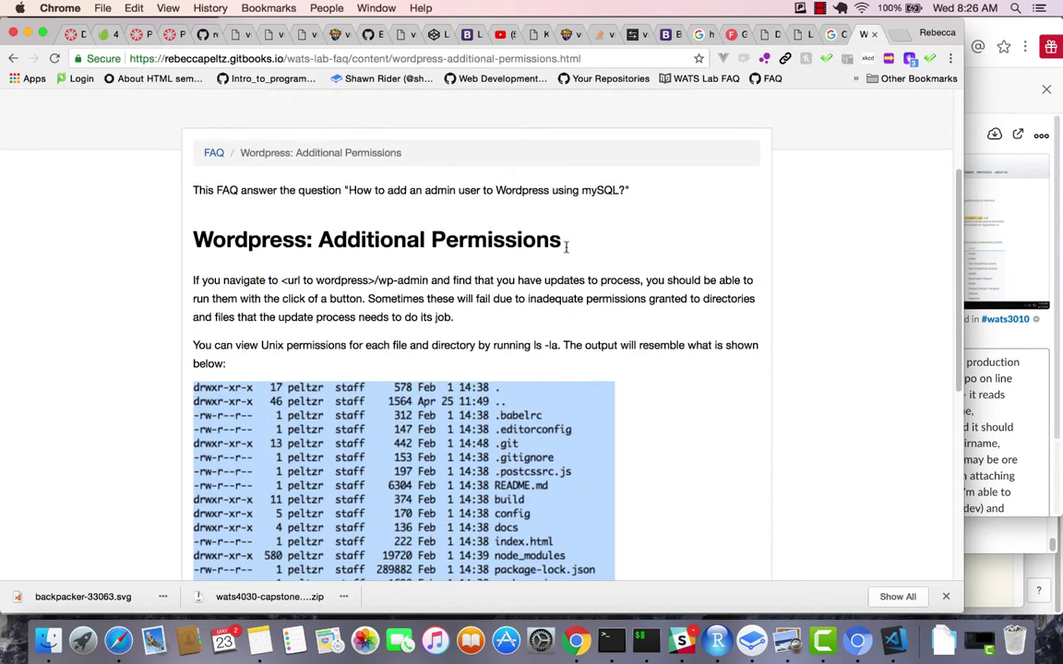
scroll(566, 251, "down", 7)
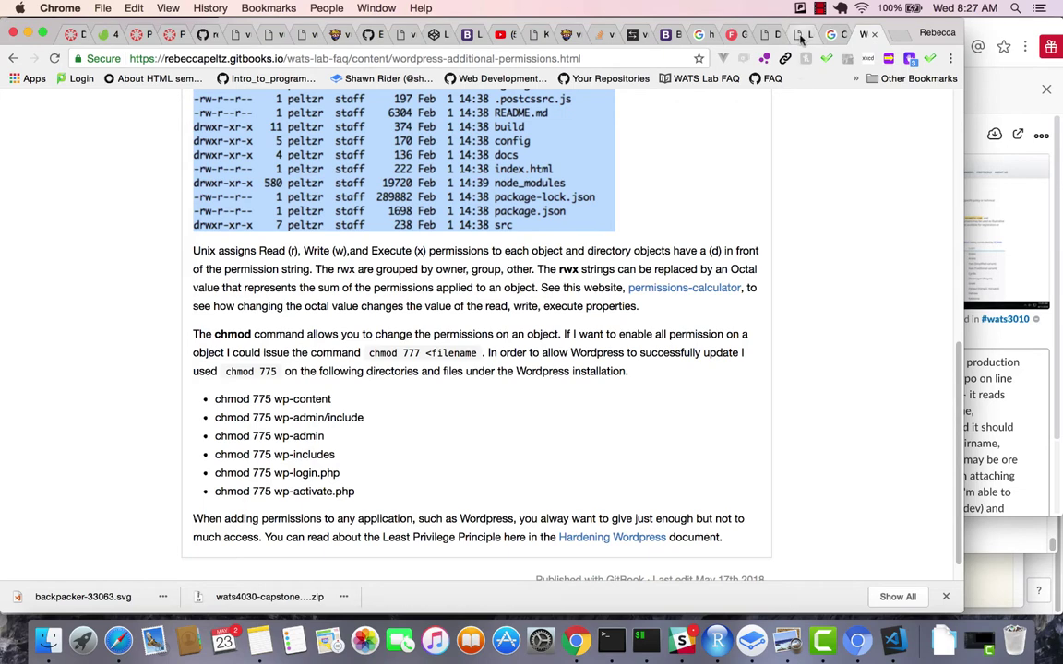
Review the Location page preview with its map, glancing at the Dashboard in between
left_click(801, 37)
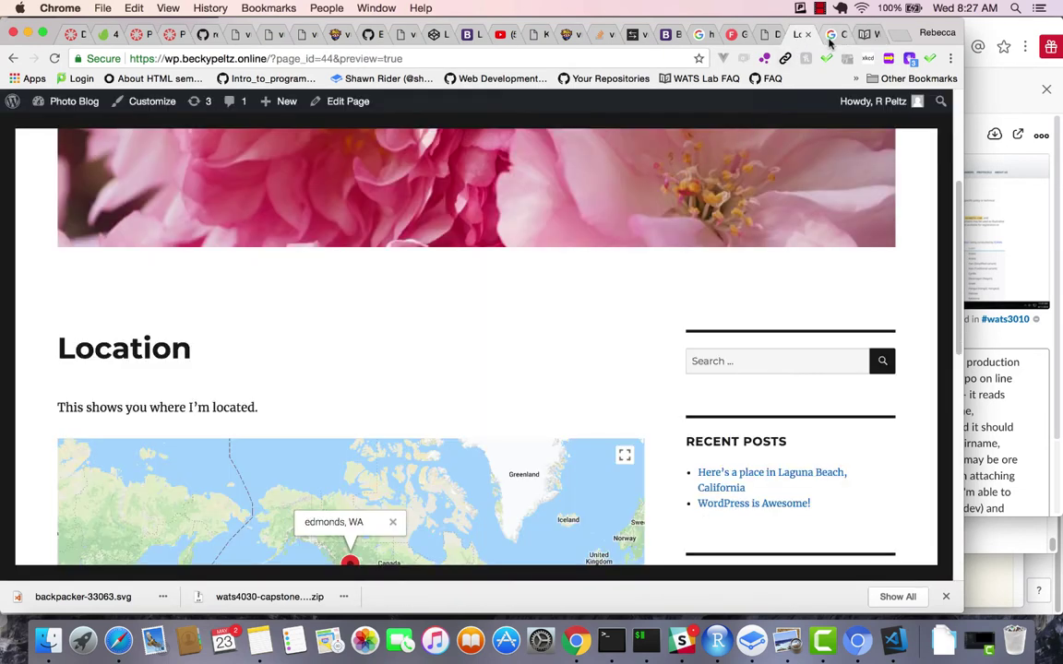
left_click(771, 37)
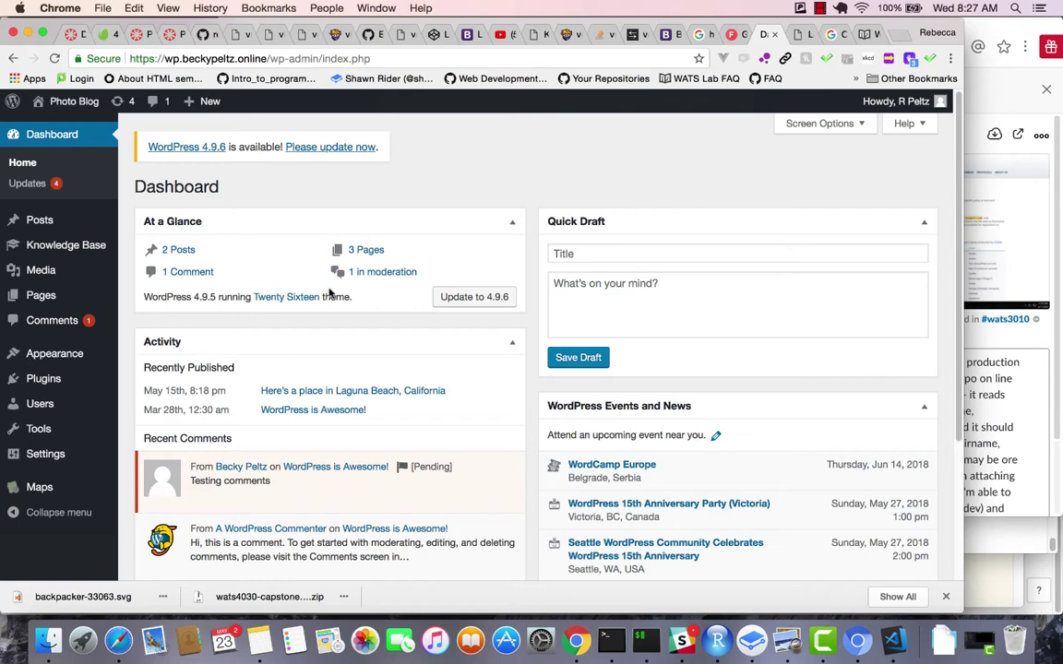
left_click(810, 33)
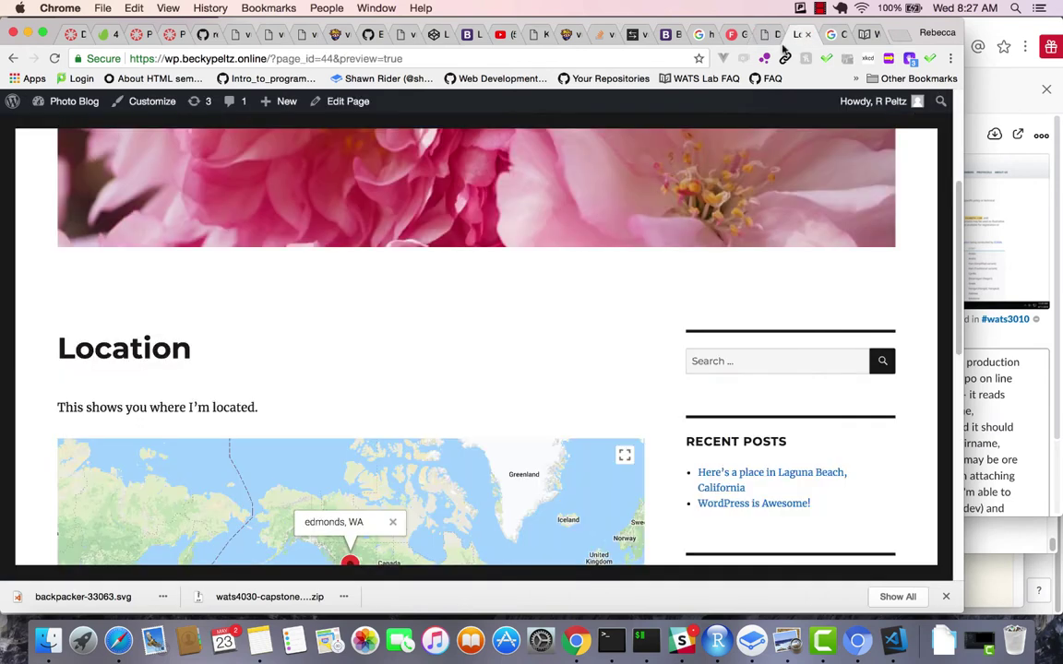
scroll(707, 140, "up", 5)
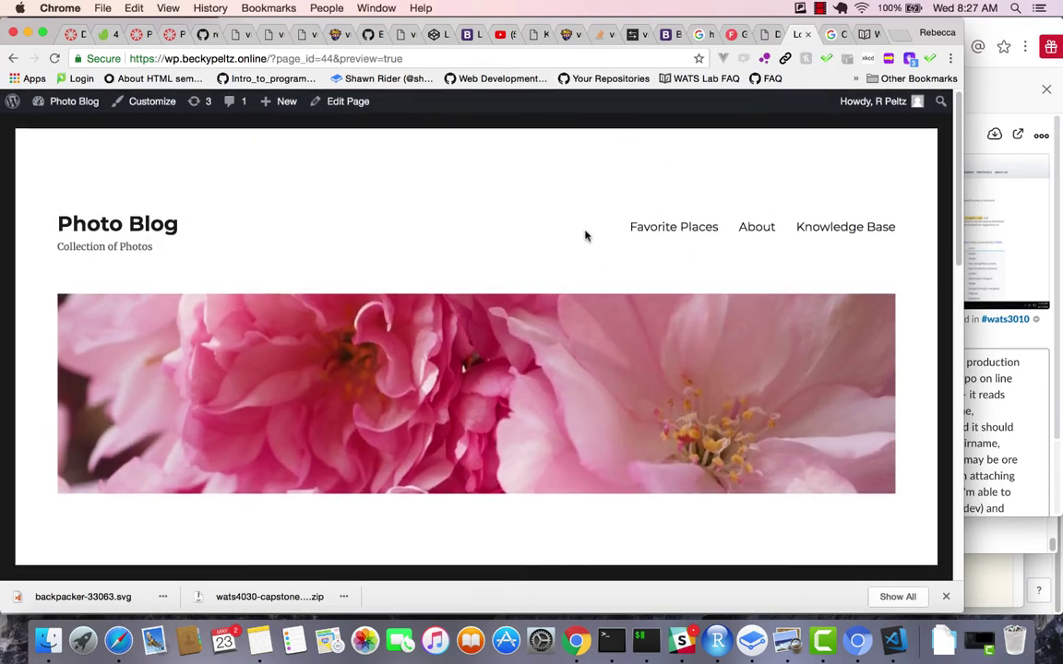
Go to the Photo Blog home page and scroll through it
left_click(132, 225)
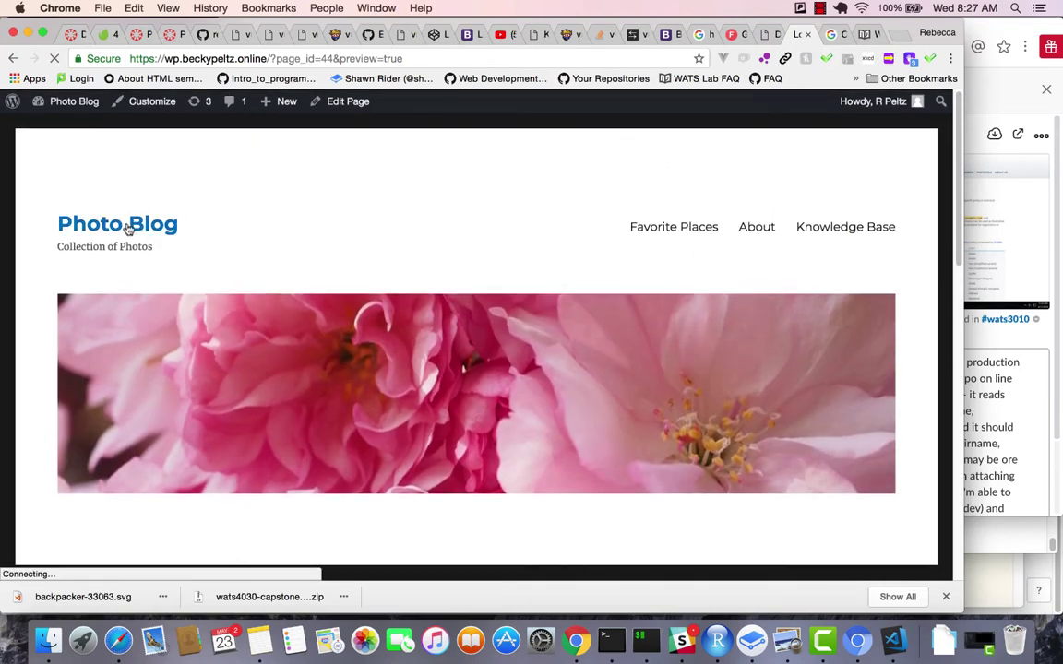
scroll(261, 237, "down", 10)
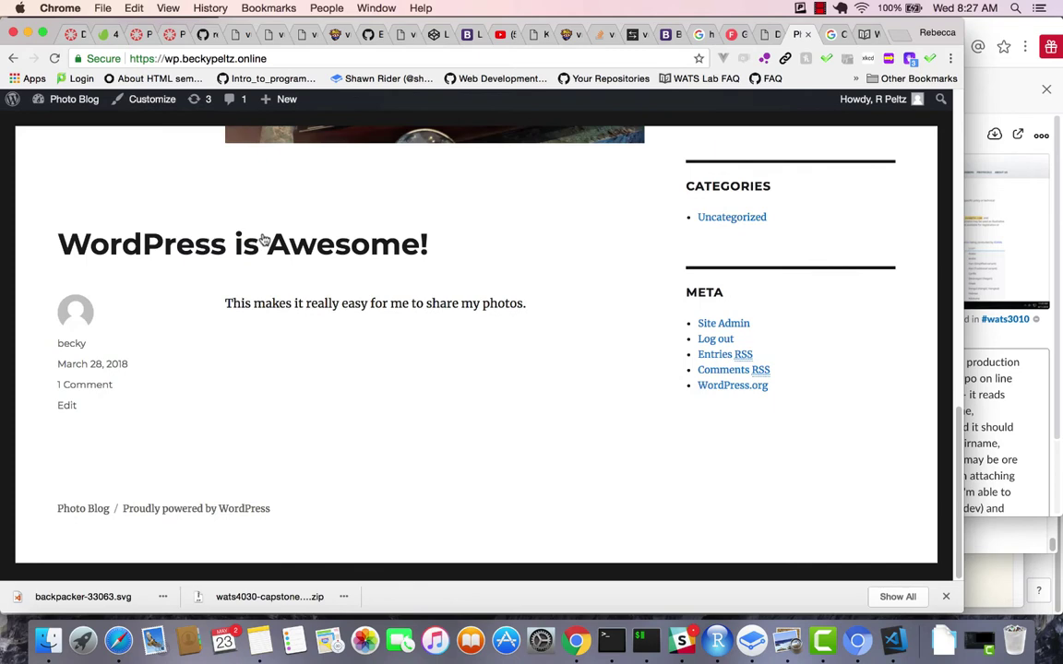
scroll(263, 240, "up", 10)
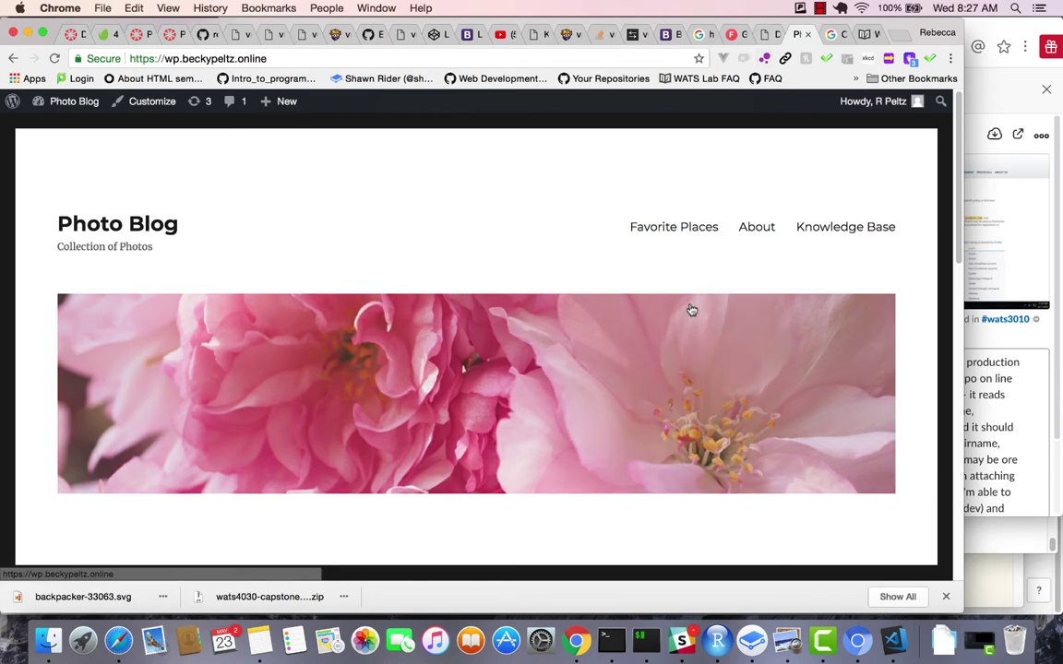
Bring up the empty Camtasia 3 project, then hide it to return to the Photo Blog page
left_click(822, 639)
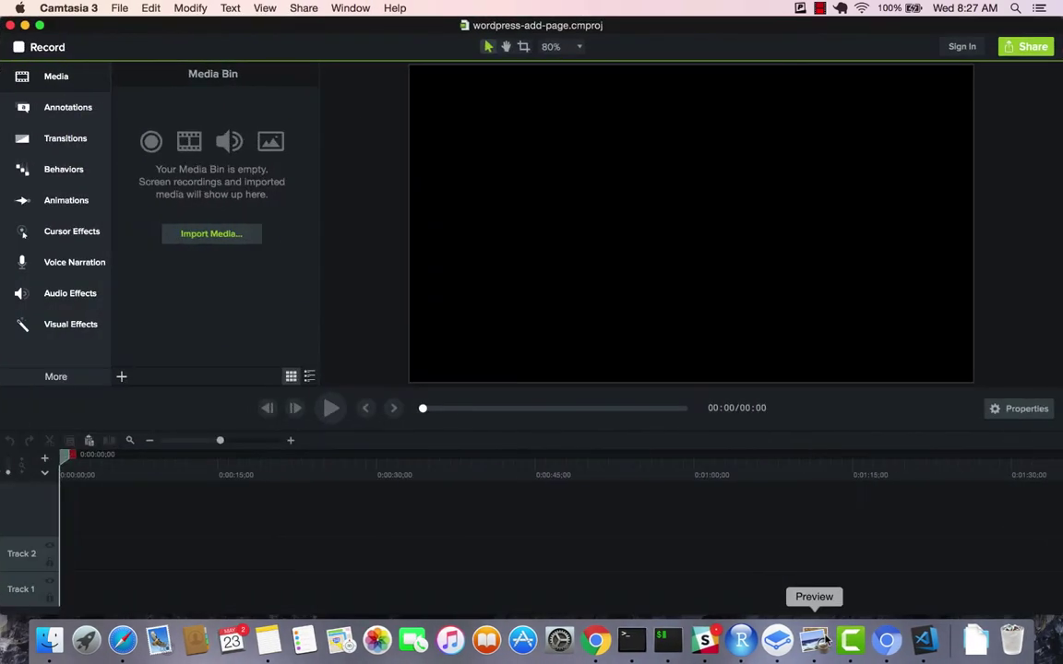
key("super+Tab")
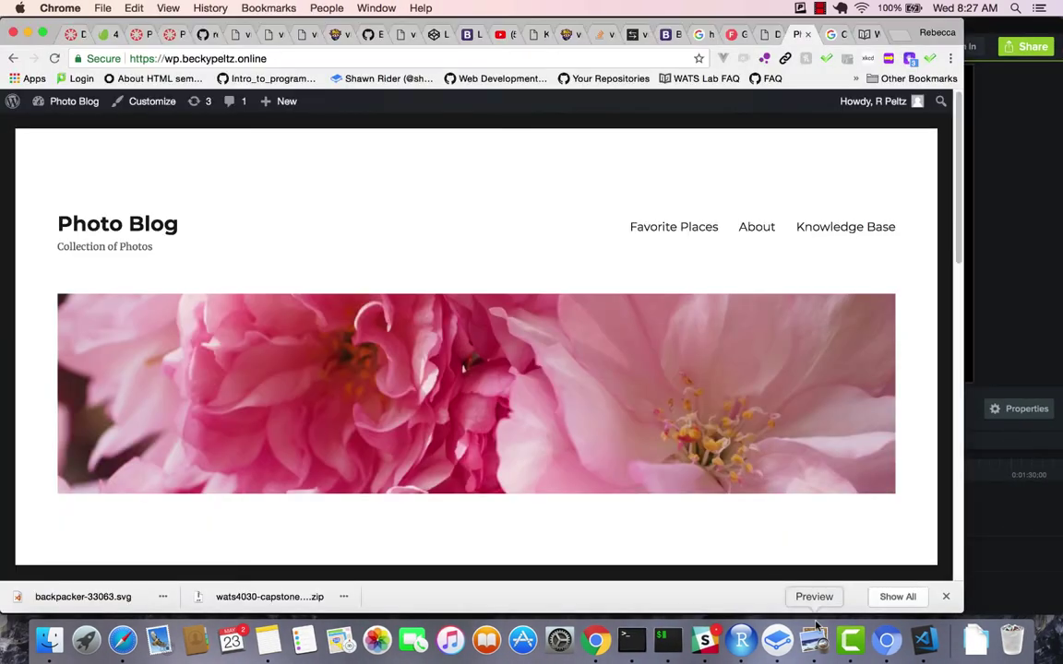
Search Plugins > Add New for 'map' and check WP Google Maps is marked Active
left_click(768, 39)
mouse_move(63, 367)
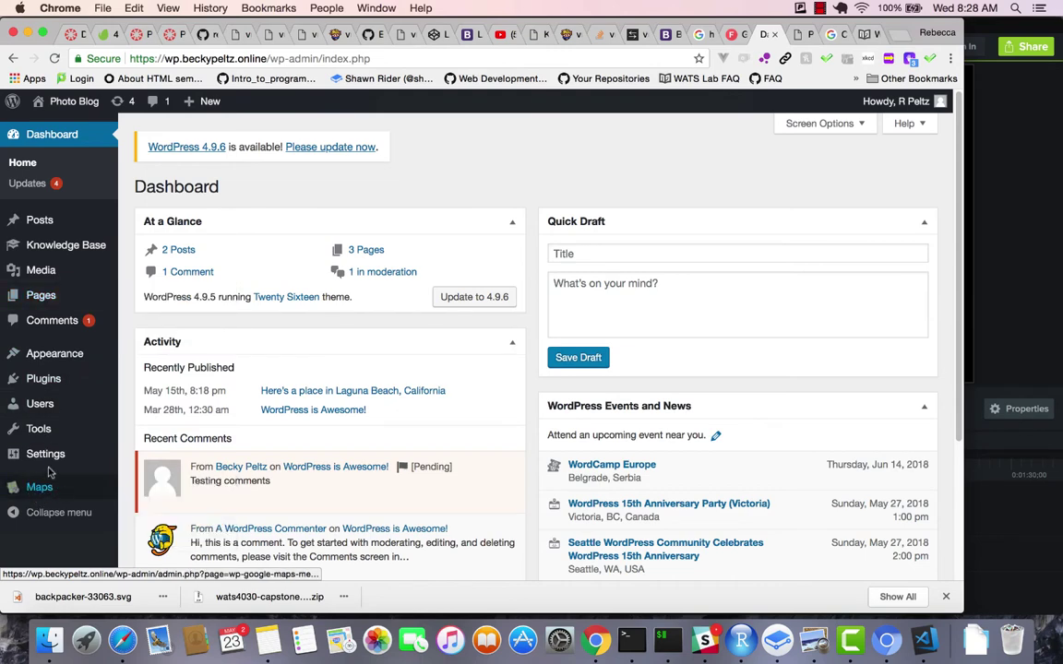
mouse_move(57, 301)
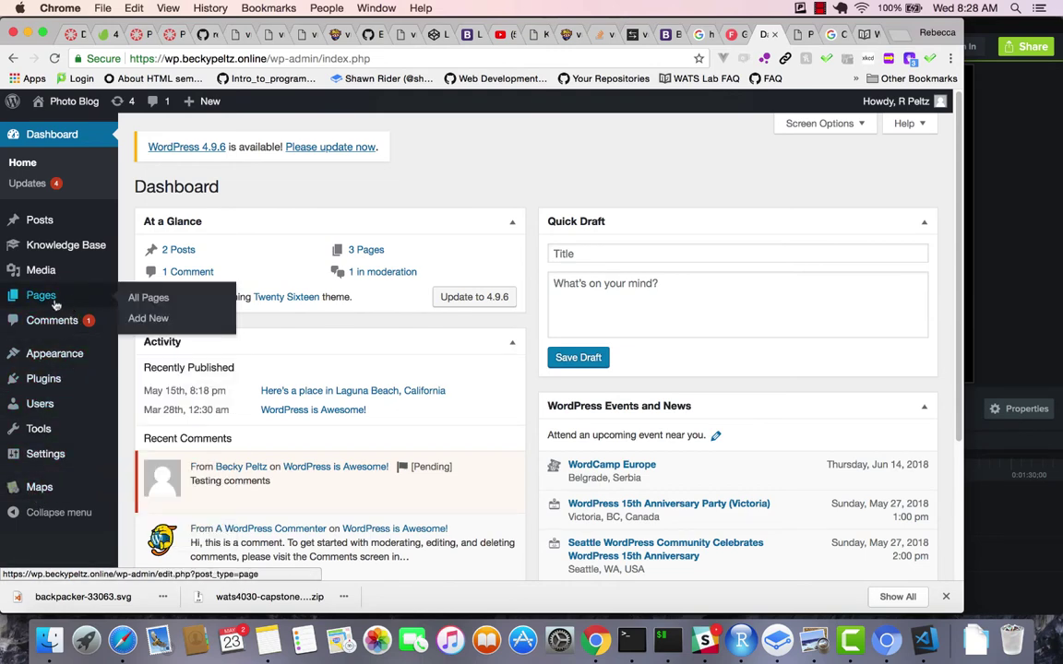
left_click(53, 378)
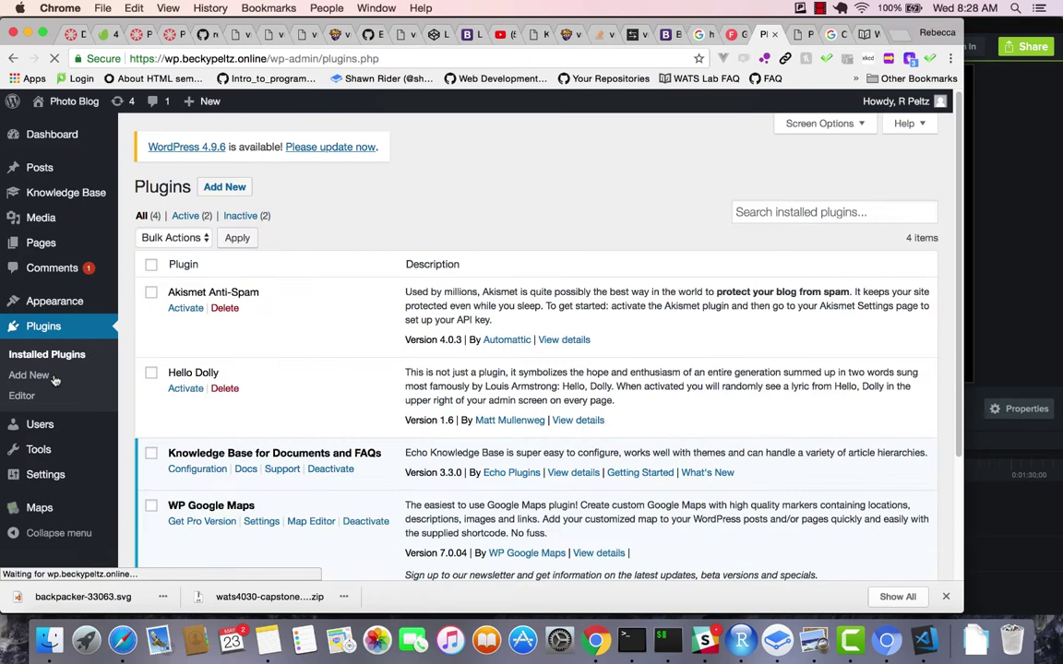
left_click(235, 189)
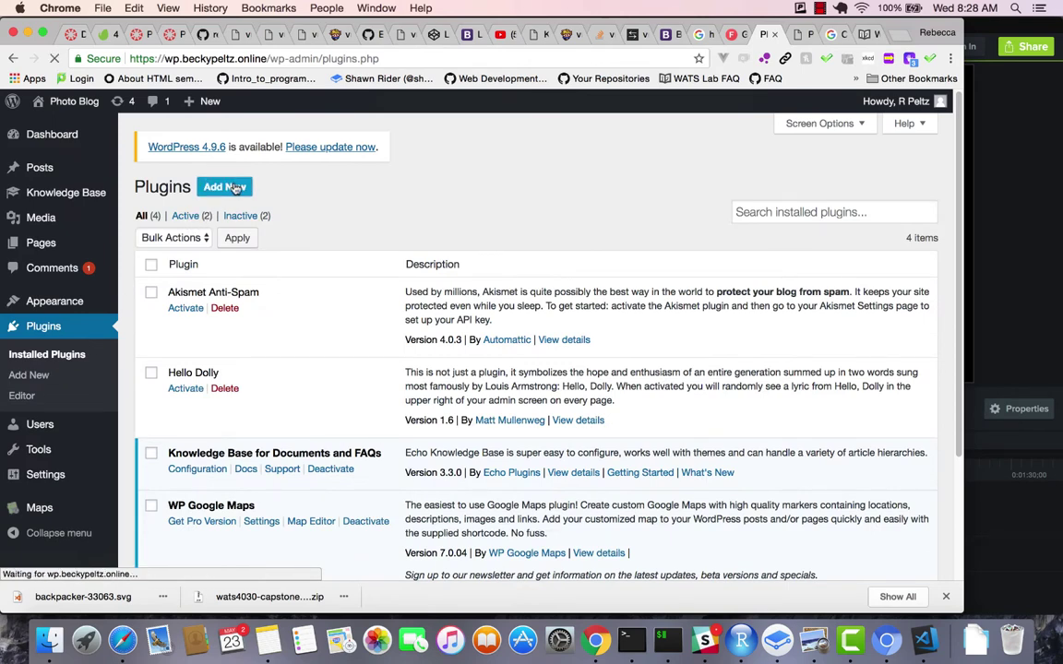
left_click(780, 229)
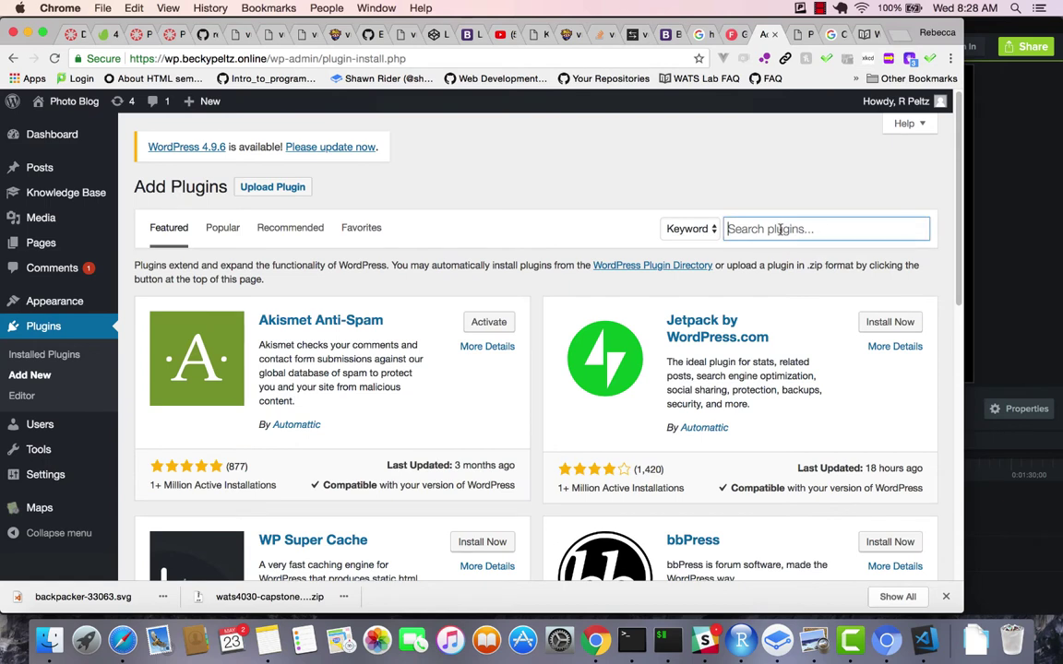
type("maps")
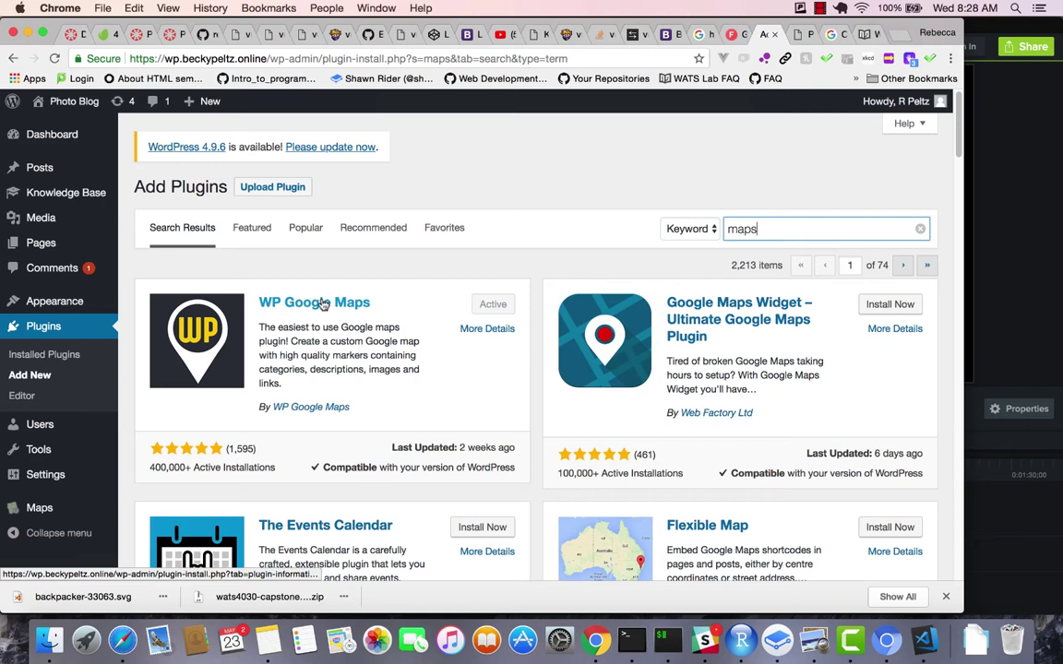
mouse_move(46, 510)
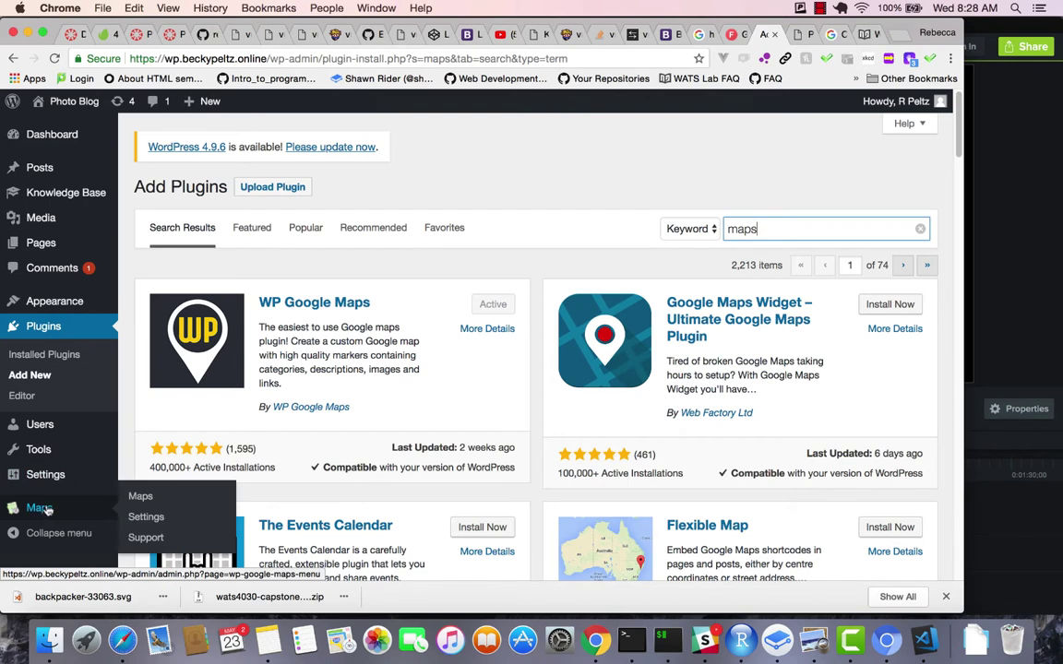
Open WP Google Maps and start editing My first map
left_click(146, 518)
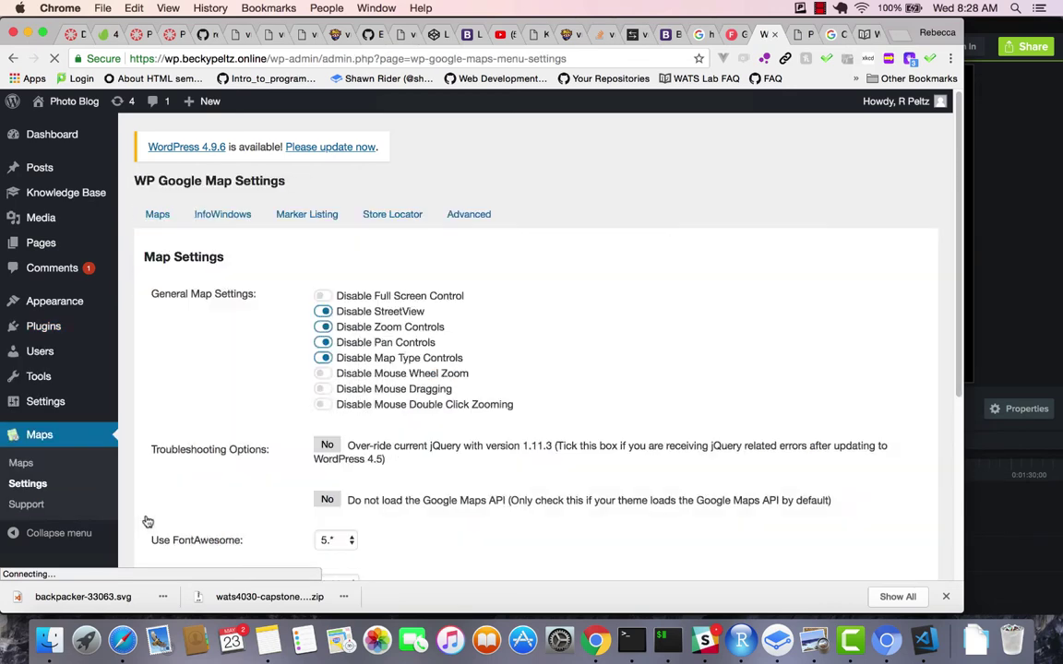
scroll(250, 379, "down", 5)
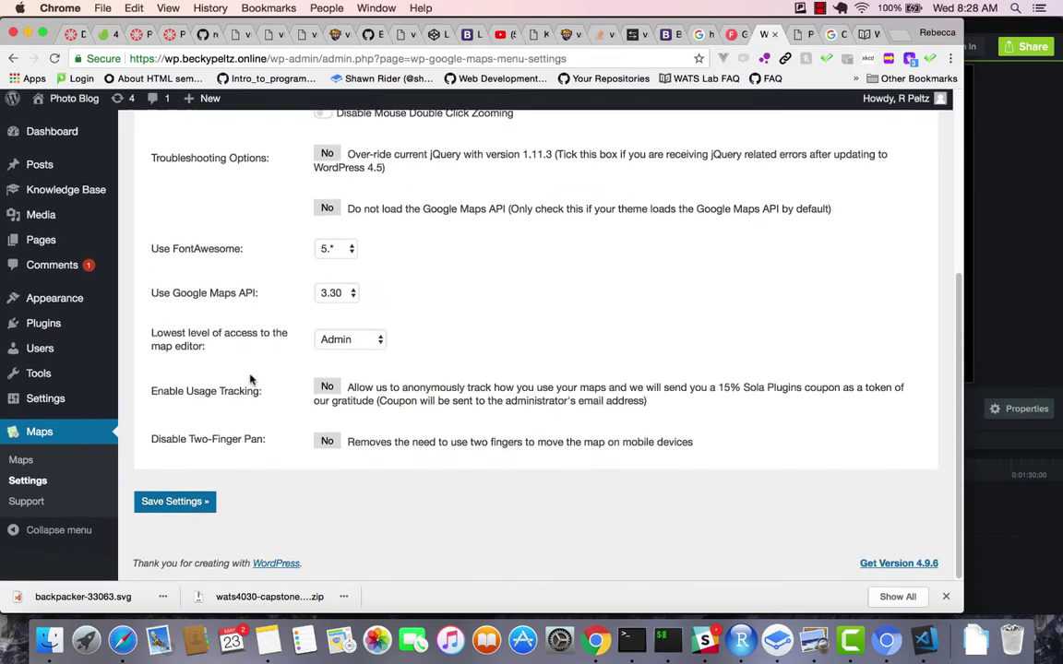
scroll(240, 381, "up", 4)
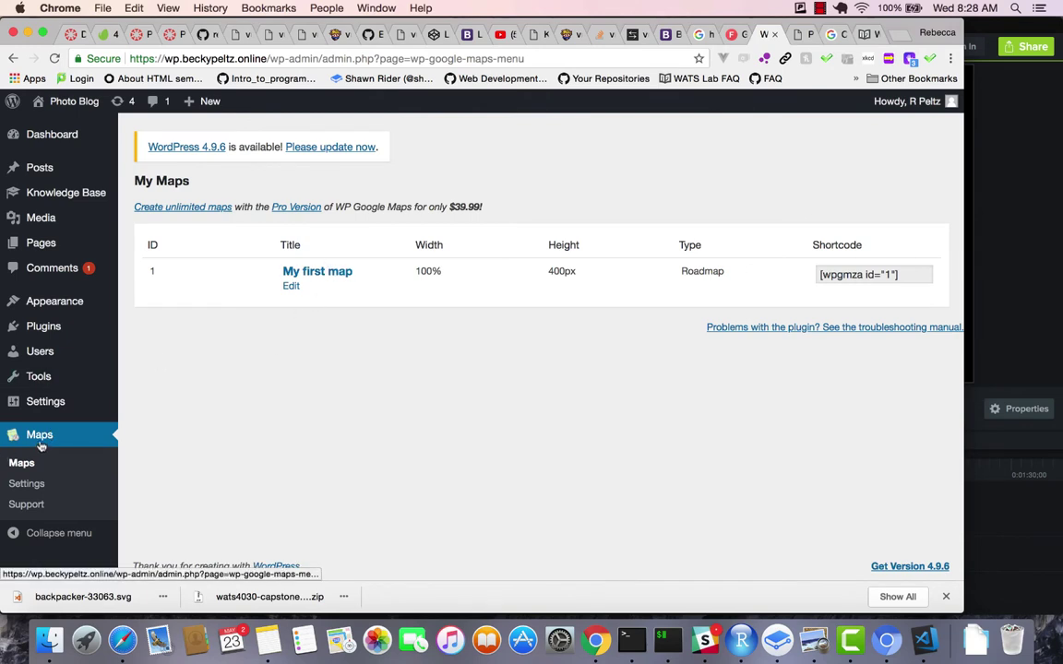
left_click(327, 273)
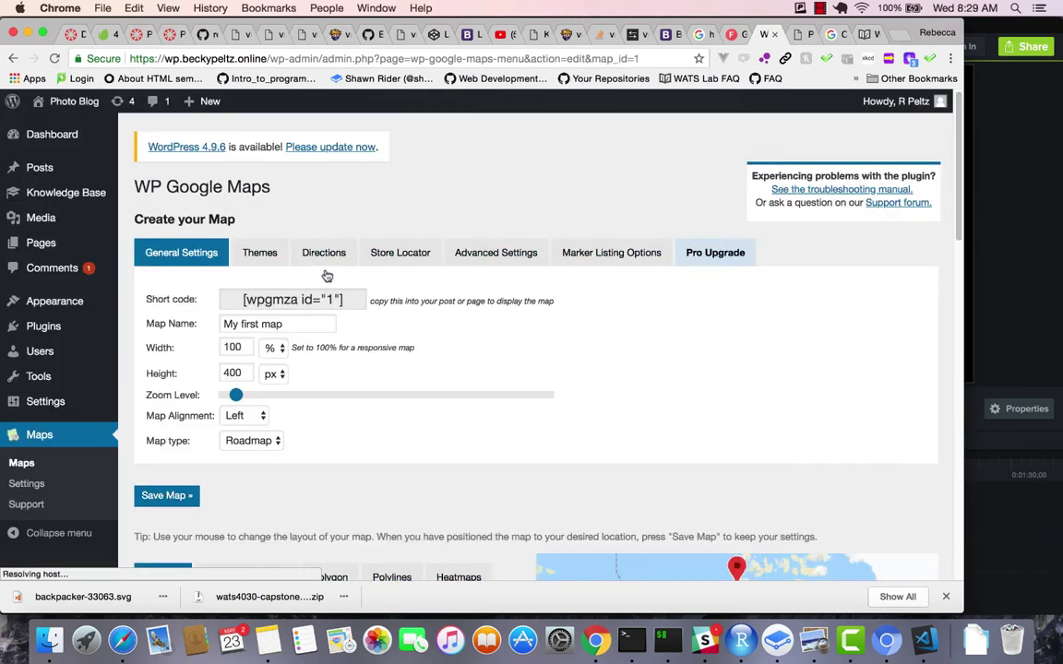
Look through My first map's settings and save the map
scroll(350, 363, "down", 1)
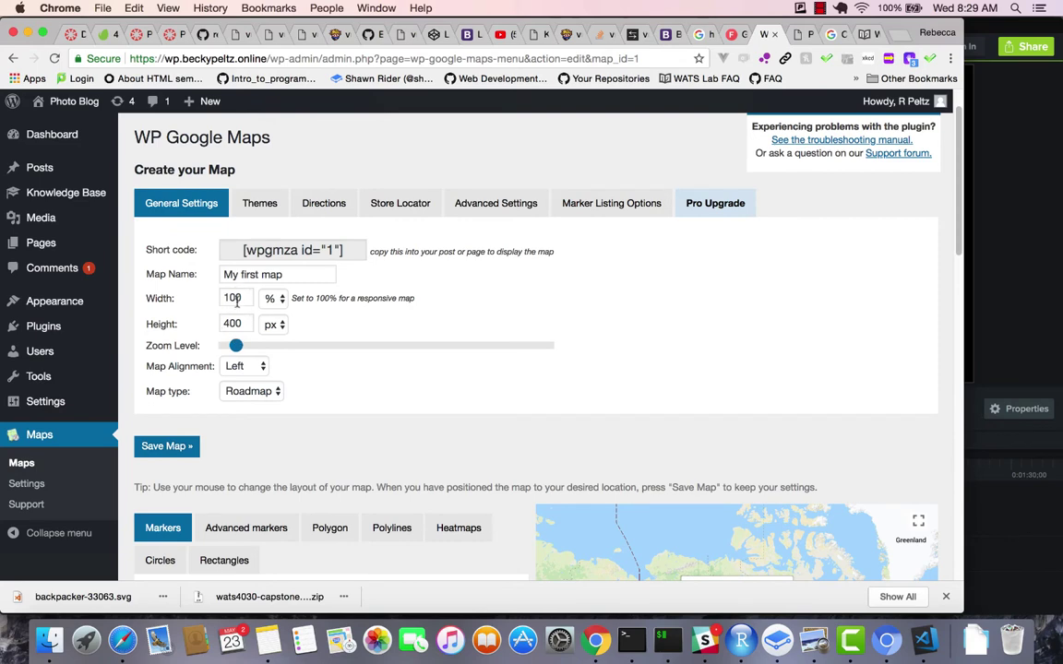
scroll(333, 349, "down", 2)
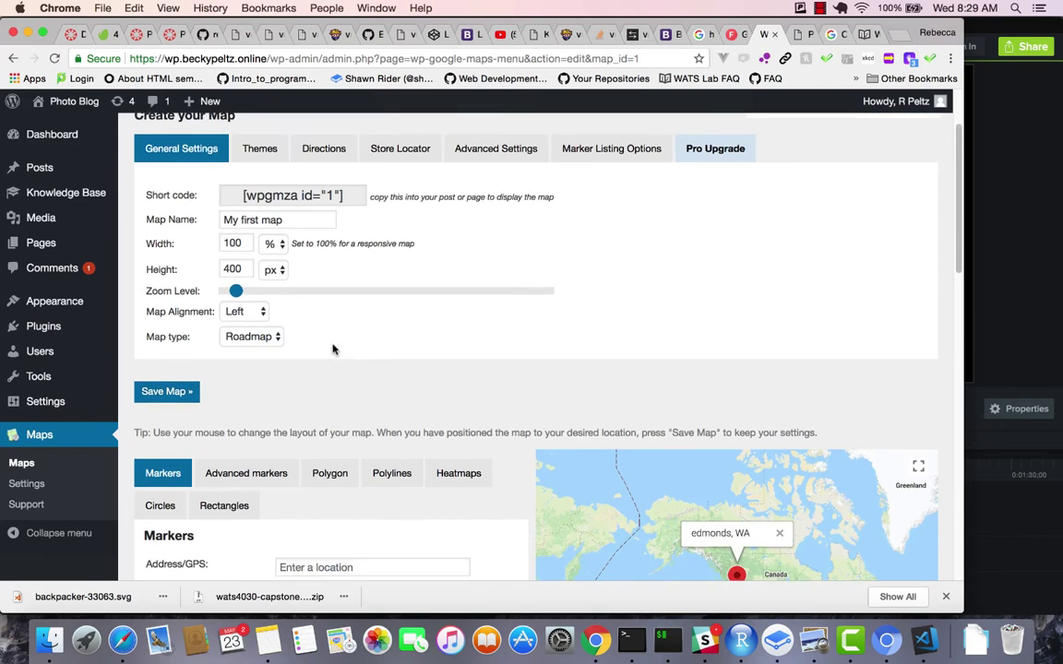
scroll(332, 349, "down", 3)
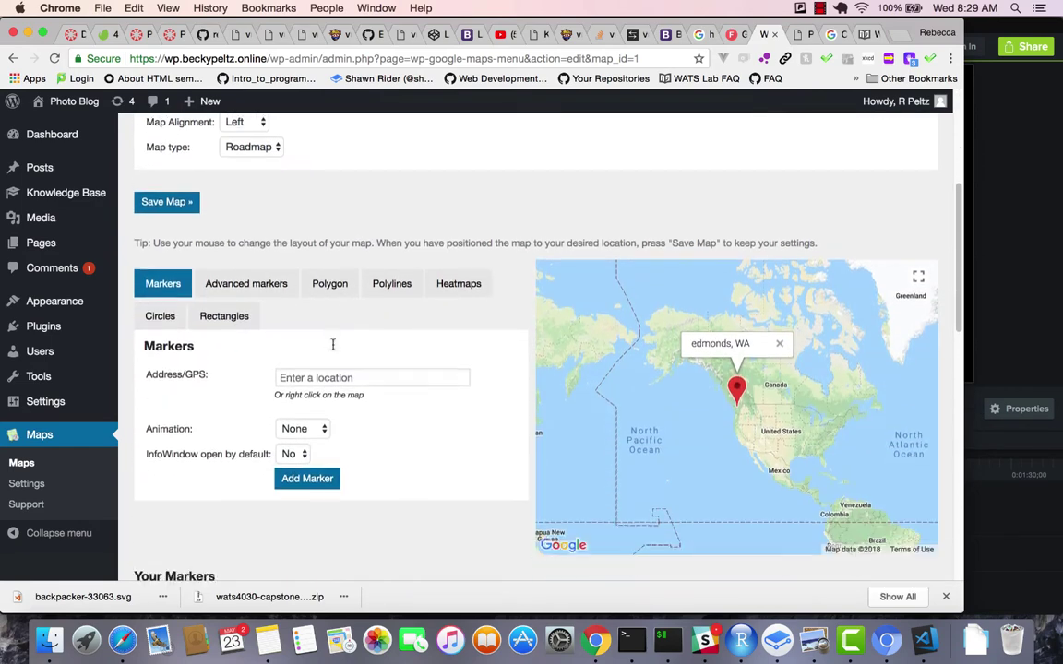
scroll(333, 344, "down", 5)
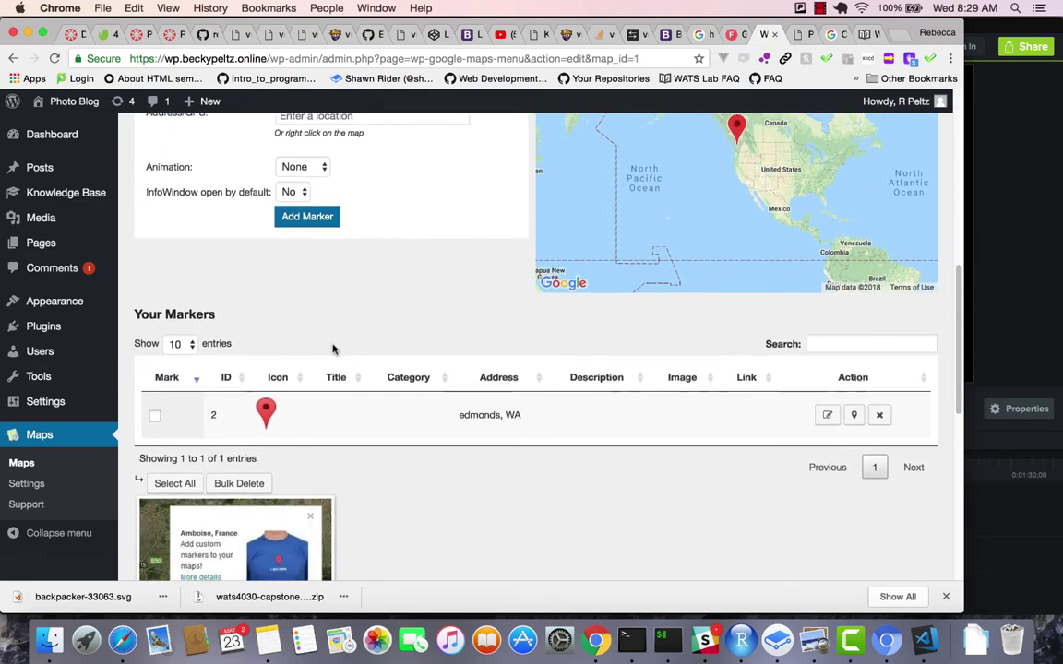
scroll(364, 326, "up", 4)
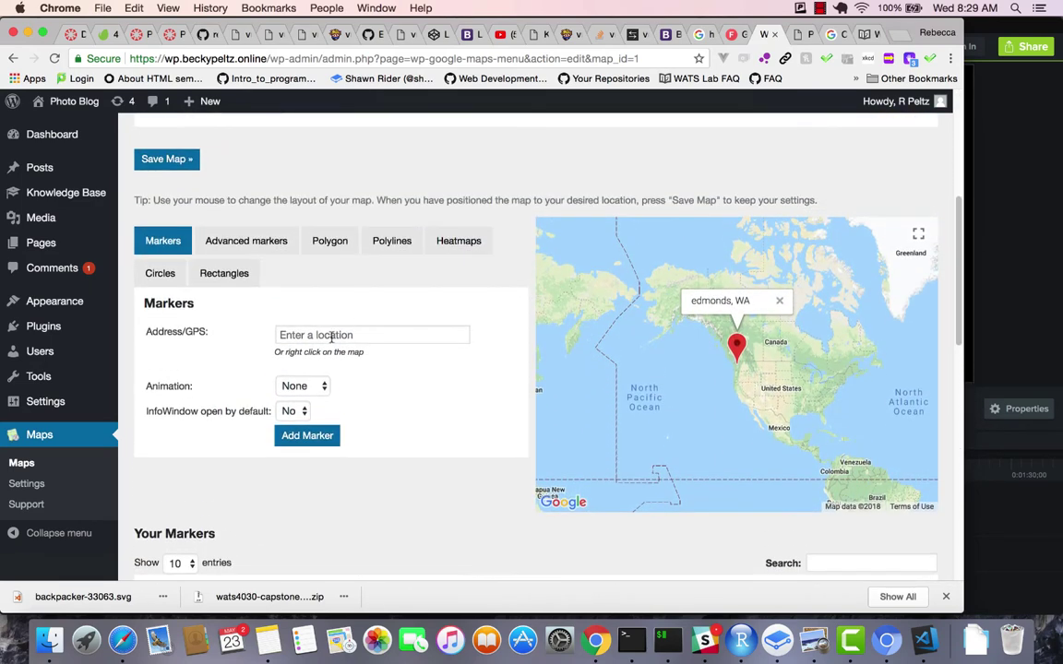
scroll(331, 337, "down", 3)
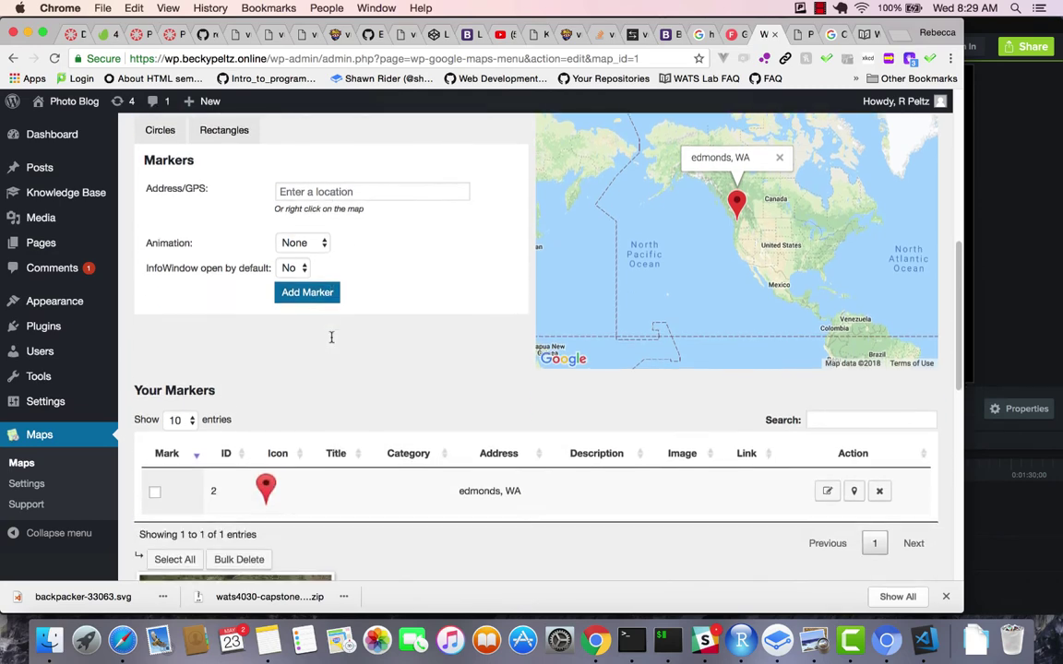
scroll(492, 392, "up", 3)
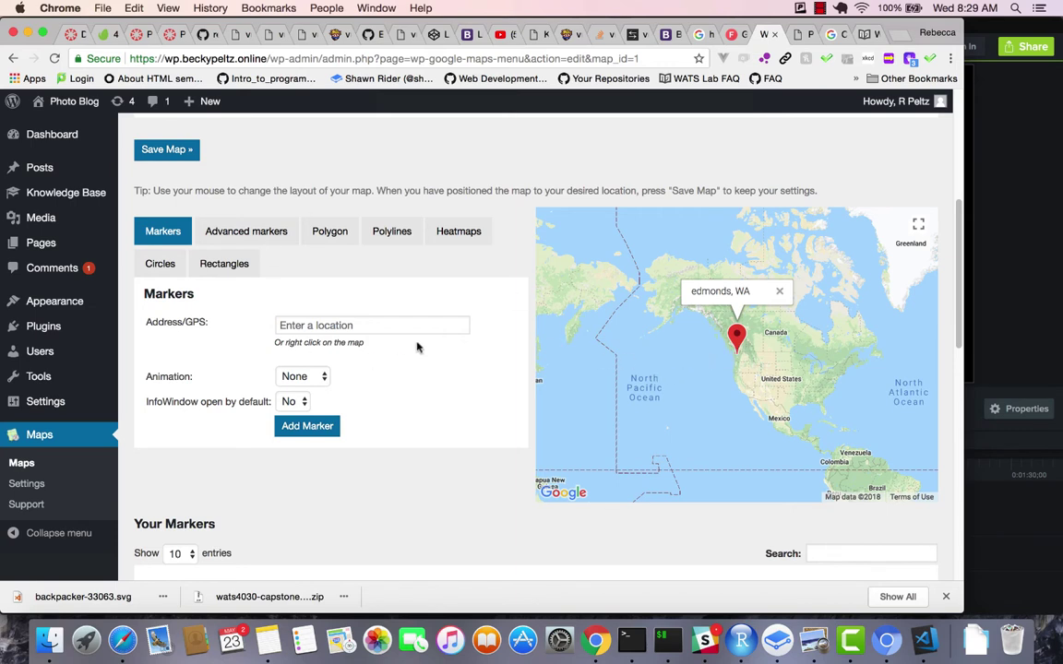
scroll(356, 408, "down", 6)
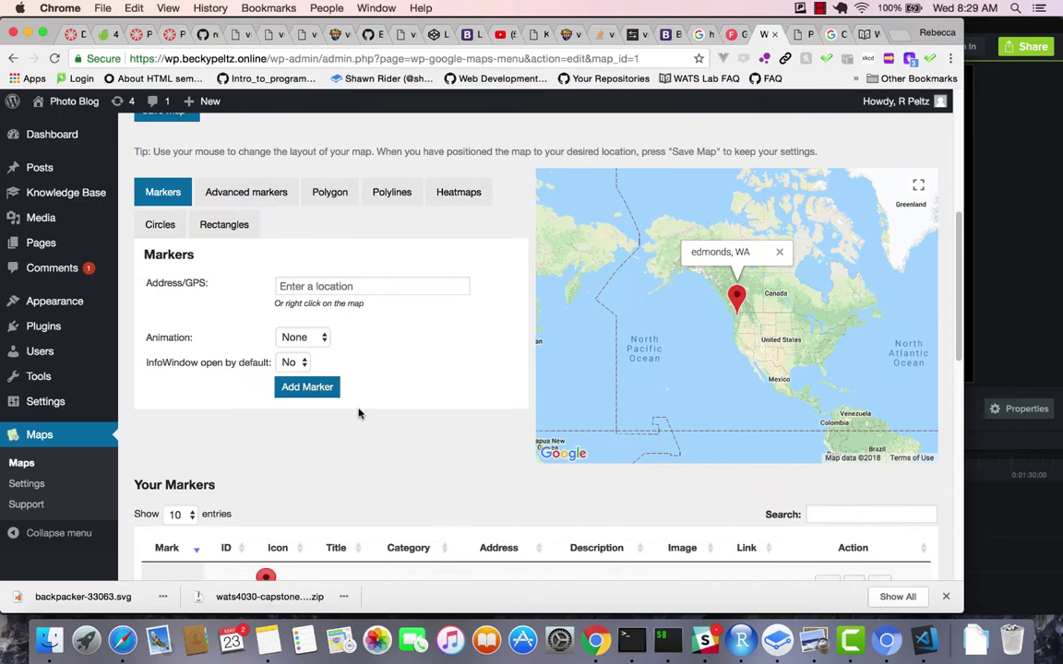
scroll(359, 413, "down", 1)
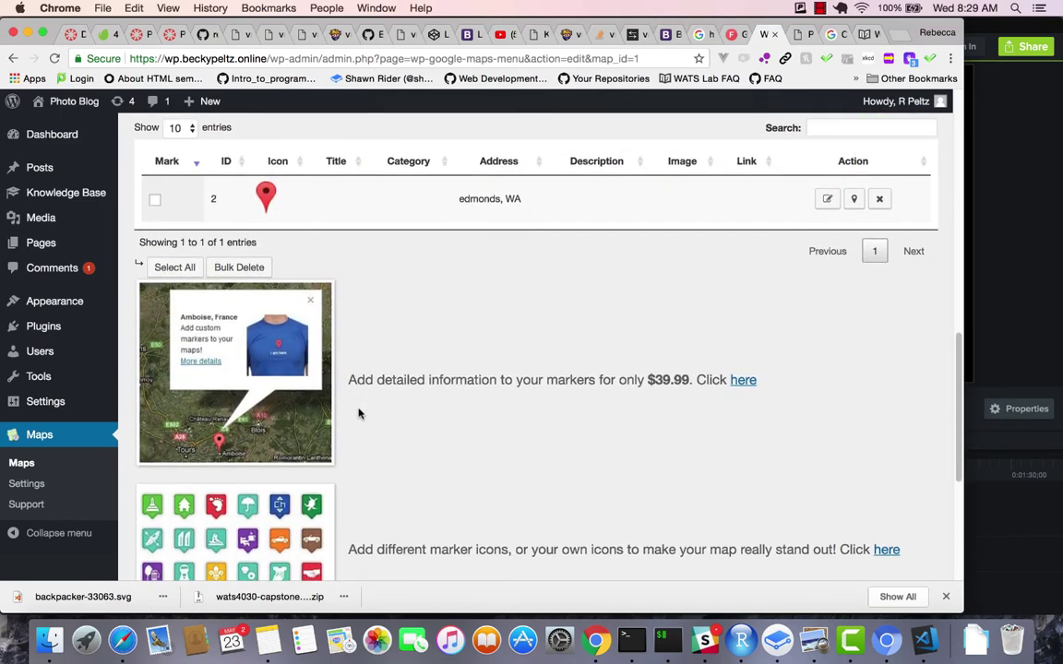
scroll(359, 413, "up", 5)
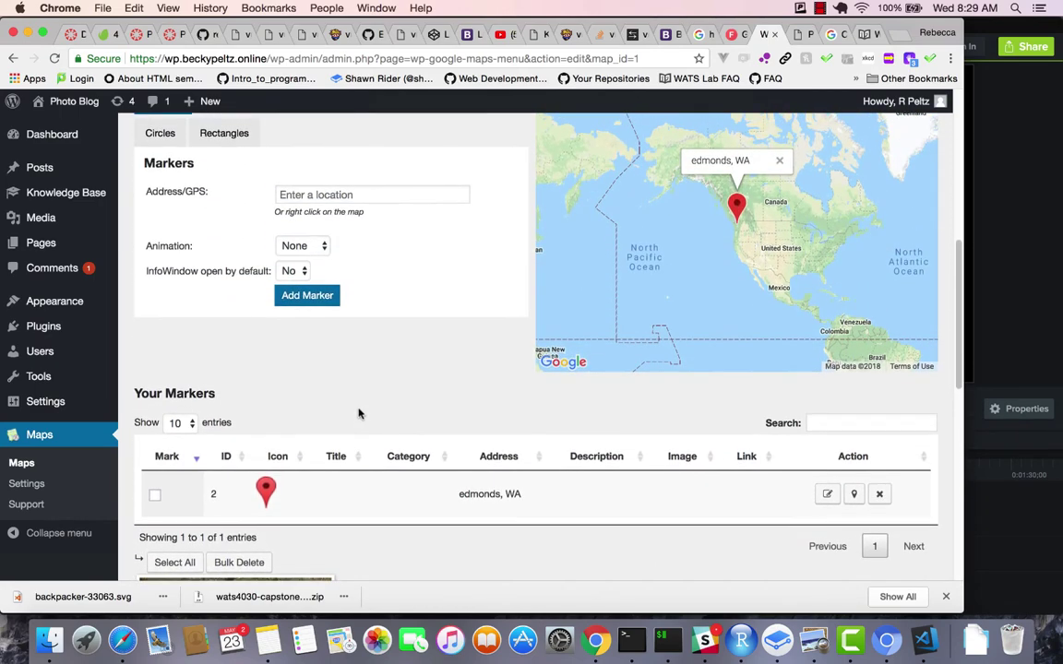
scroll(358, 413, "up", 8)
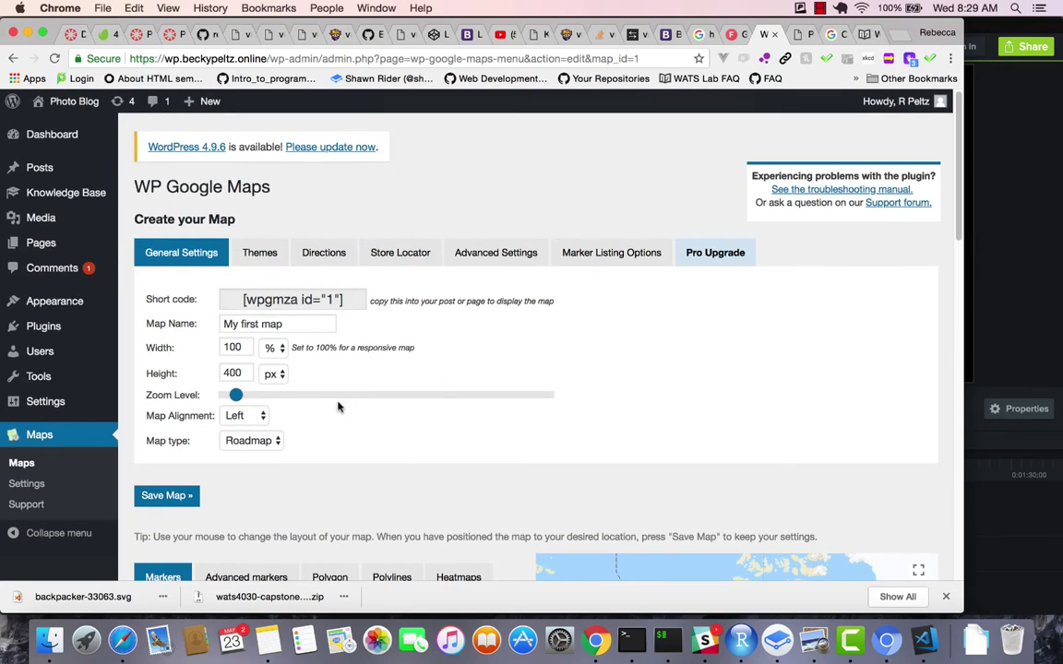
scroll(362, 463, "down", 1)
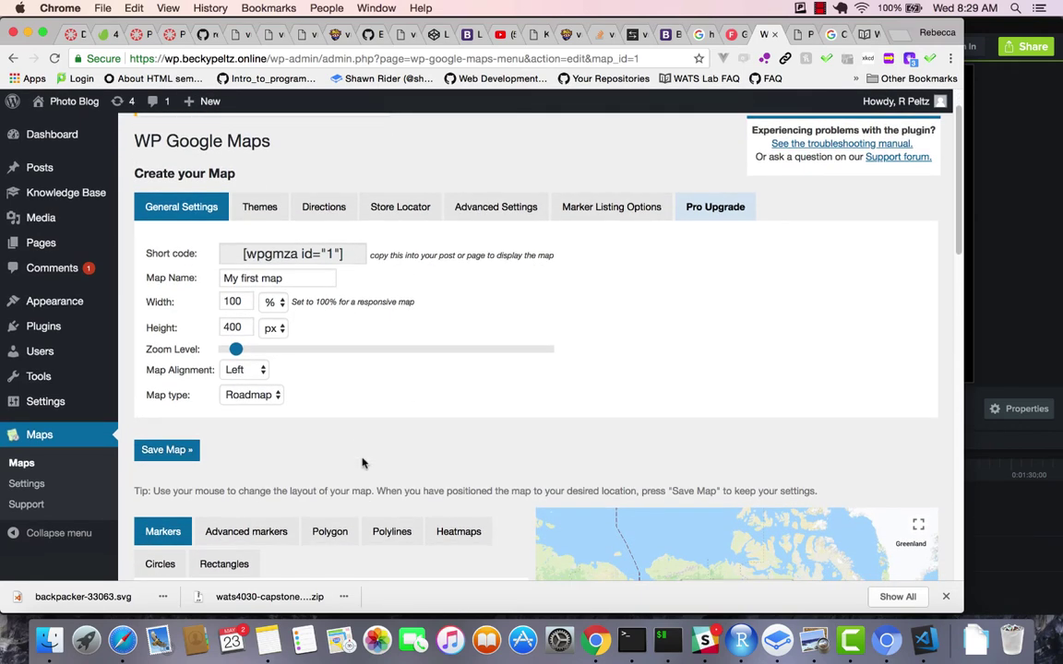
scroll(363, 463, "up", 1)
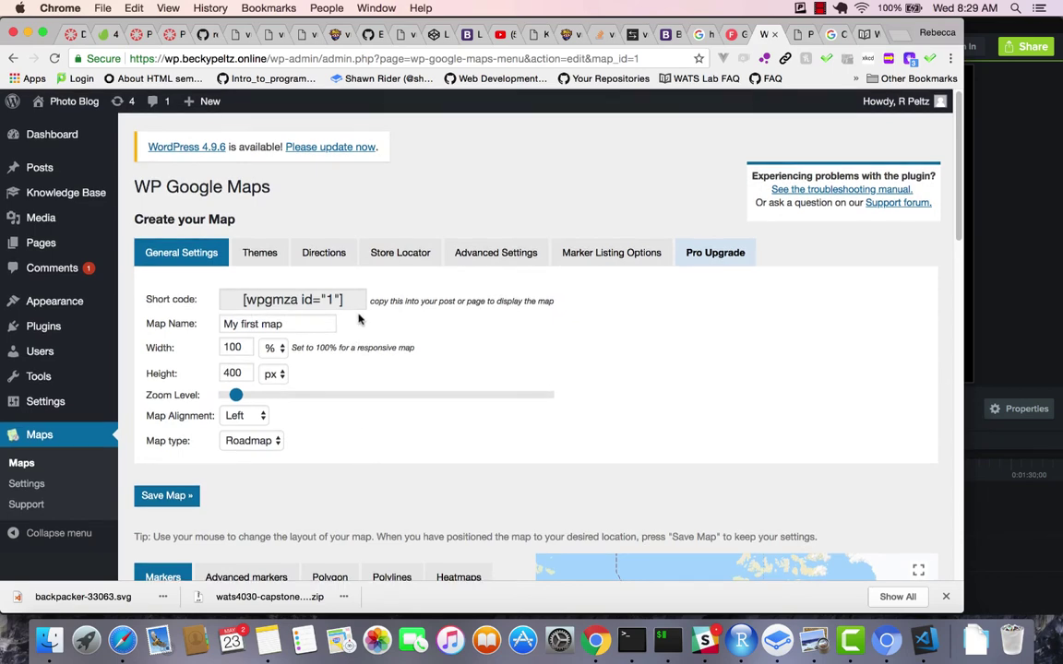
scroll(386, 375, "down", 10)
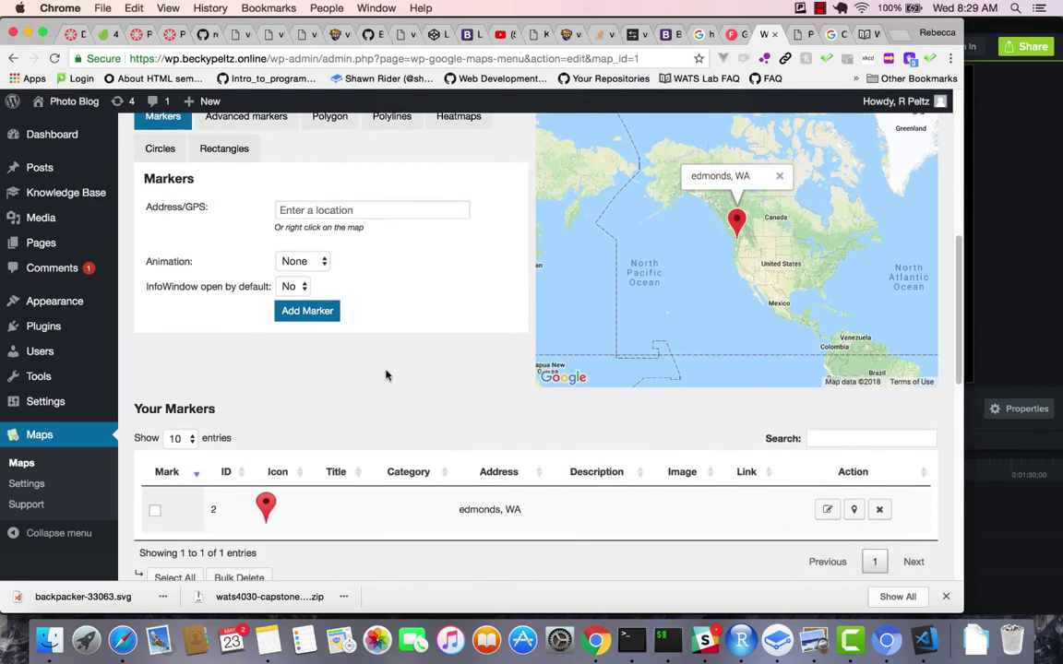
scroll(387, 375, "up", 10)
scroll(367, 297, "down", 6)
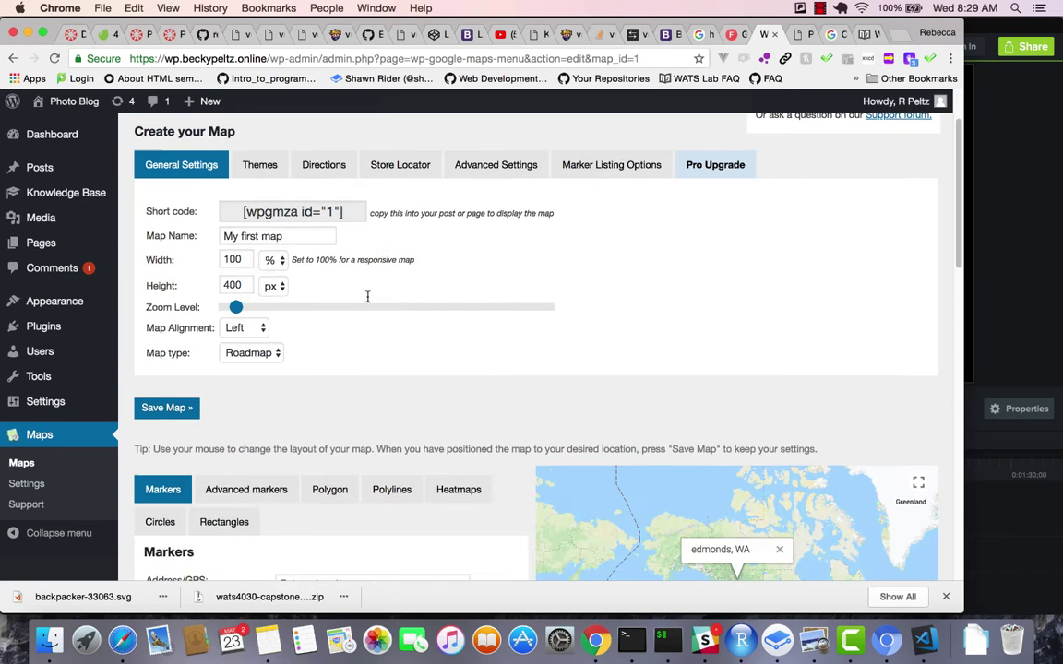
scroll(367, 297, "up", 5)
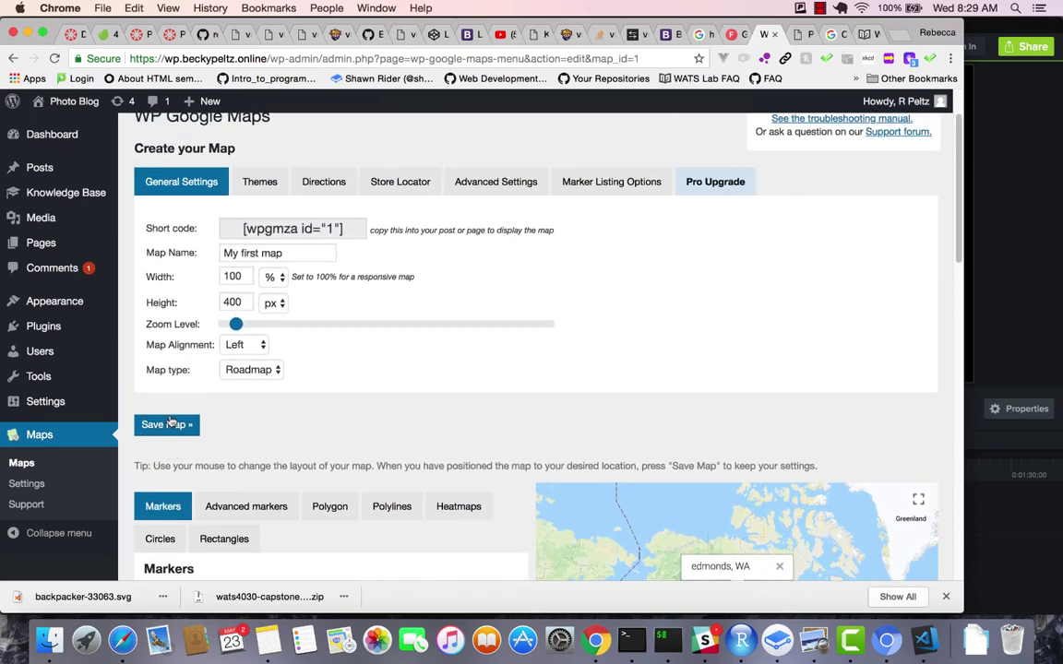
left_click(162, 425)
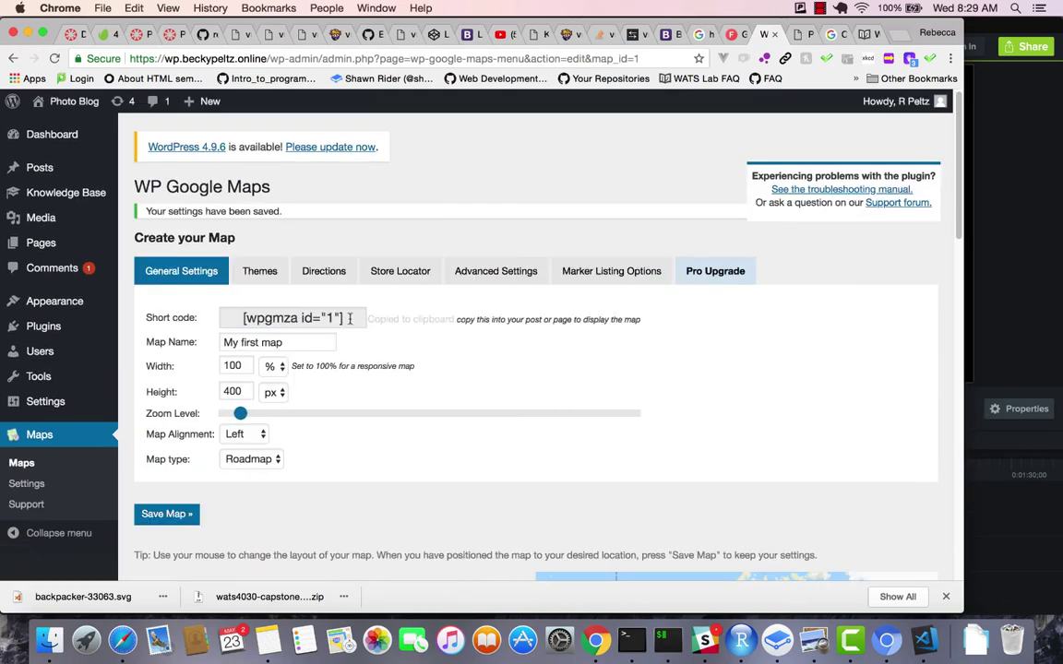
Copy the map's [wpgmza id="1"] shortcode to the clipboard
left_click(350, 319)
left_click_drag(343, 319, 278, 307)
left_click(245, 316)
left_click(351, 316)
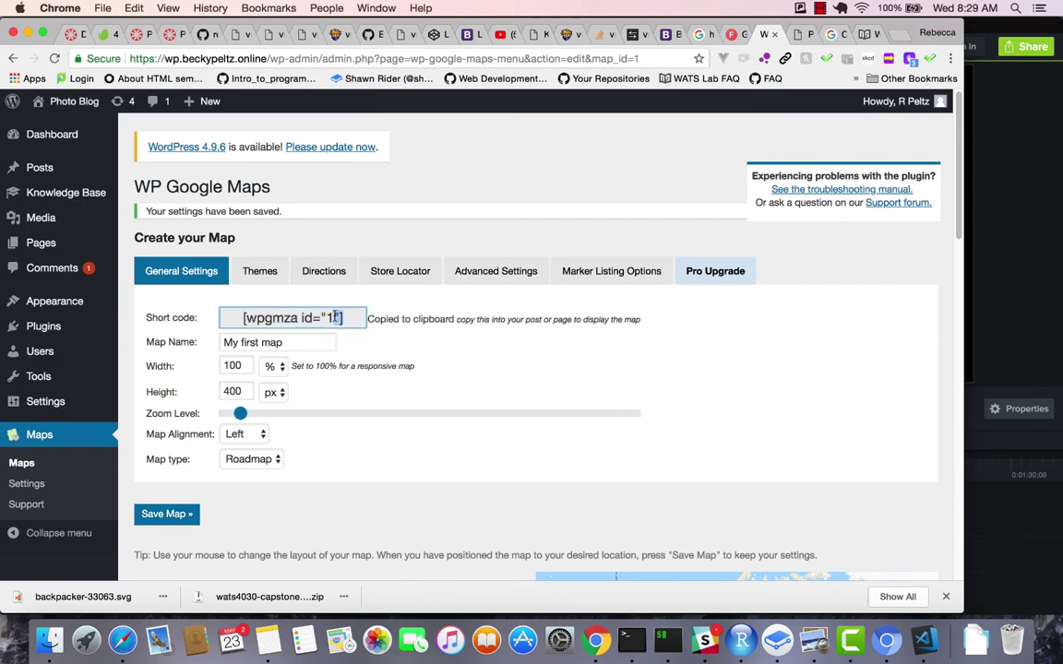
left_click(242, 316)
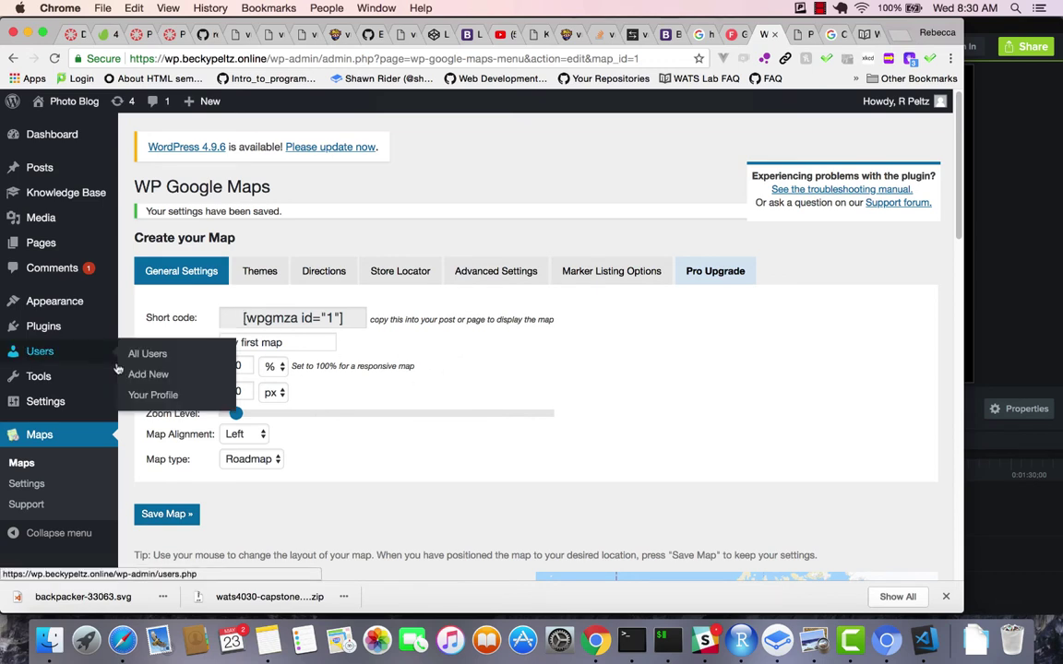
Create a new page titled 'Location'
mouse_move(82, 382)
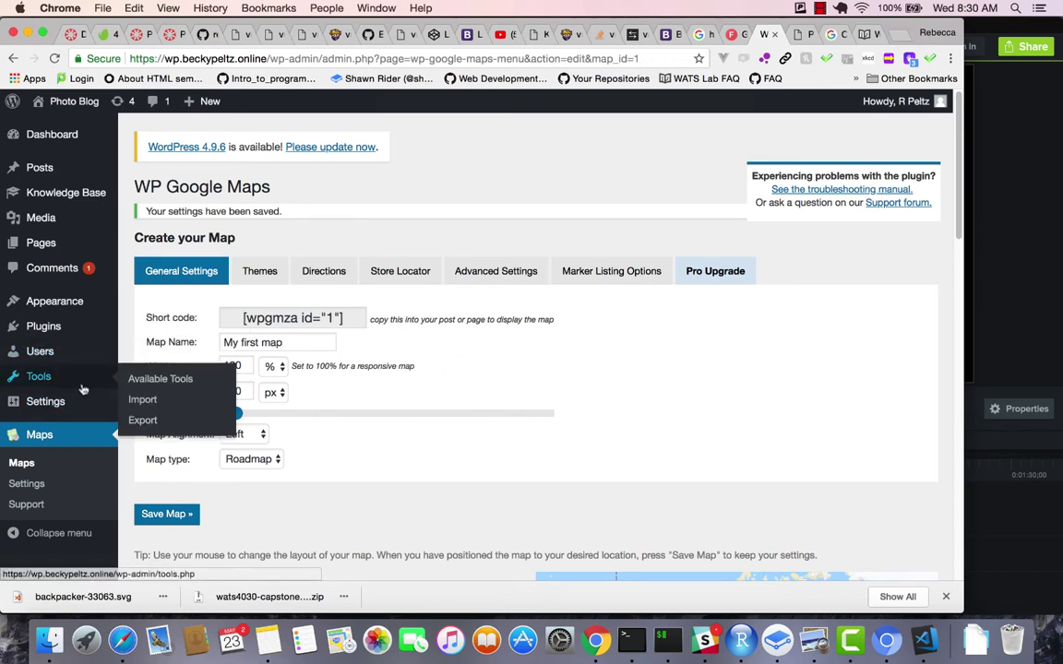
left_click(53, 245)
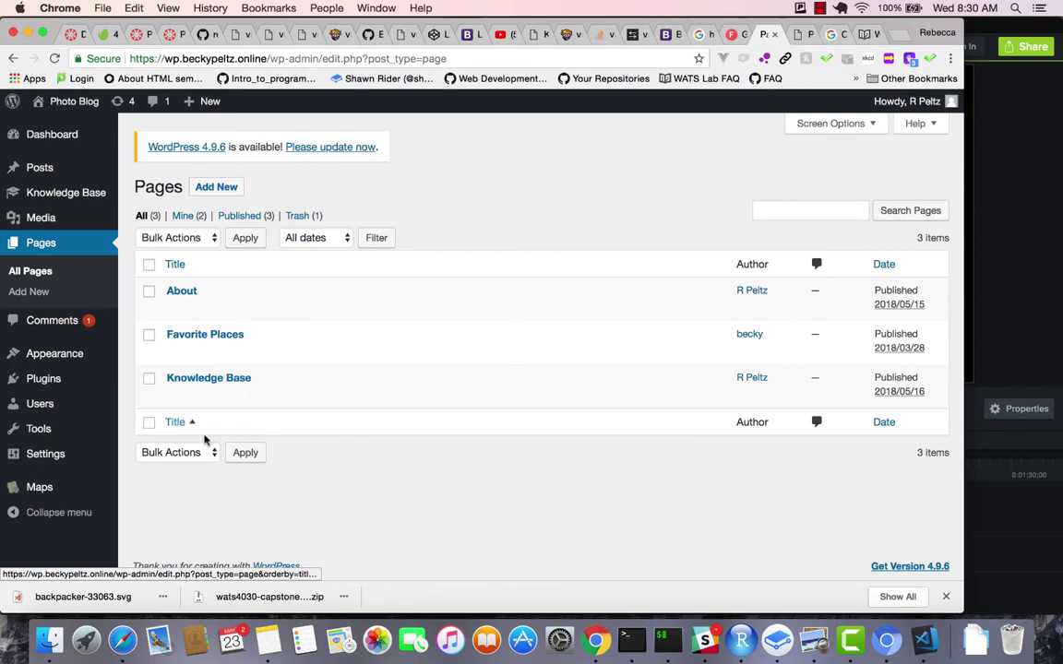
left_click(217, 188)
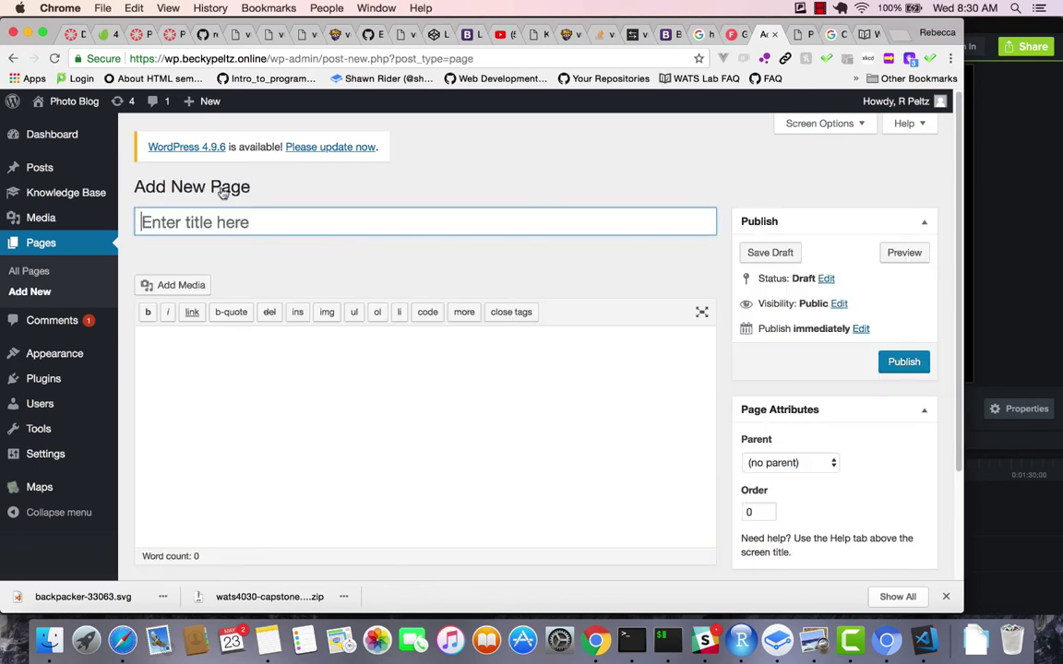
type("Location")
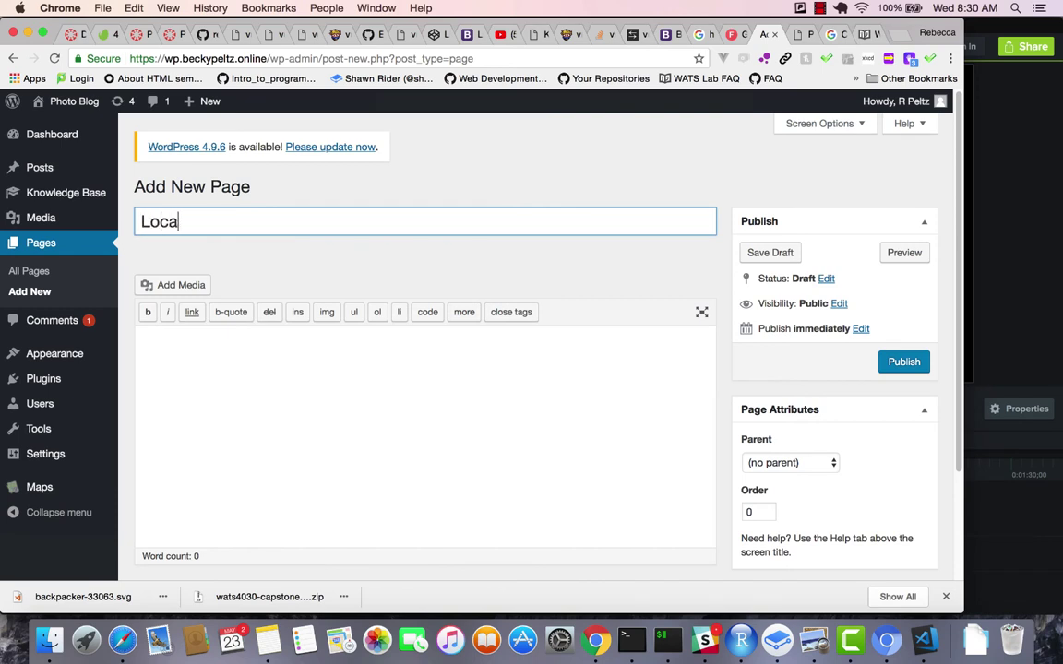
Write 'This is where you can find me.' in the body and paste the map shortcode below
left_click(184, 343)
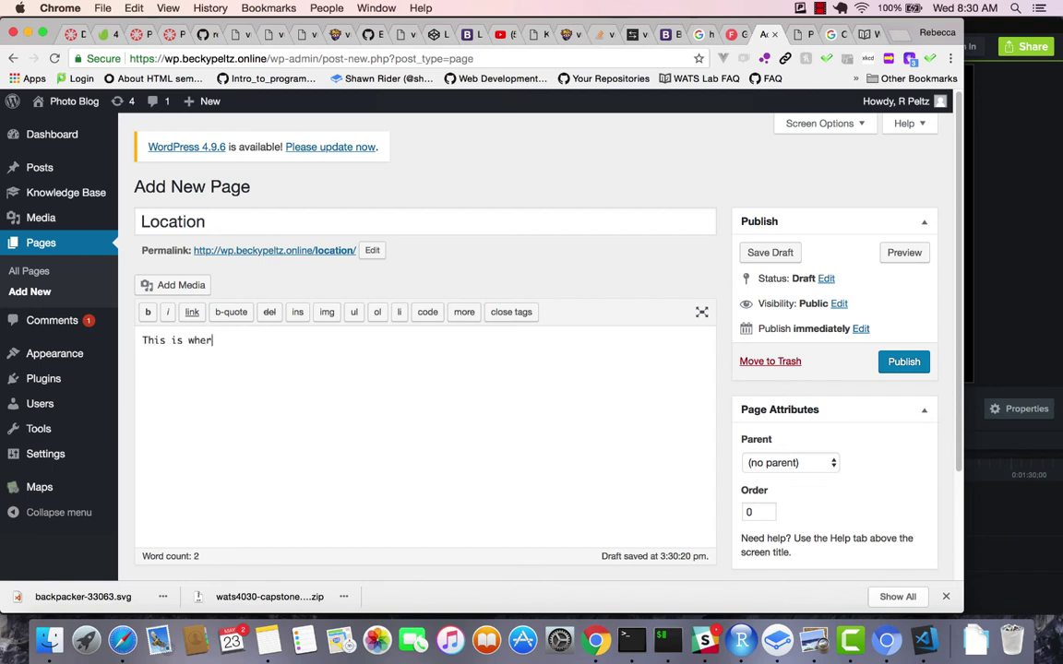
type("This is where you can fiind d")
key("BackSpace")
key("BackSpace")
key("BackSpace")
key("BackSpace")
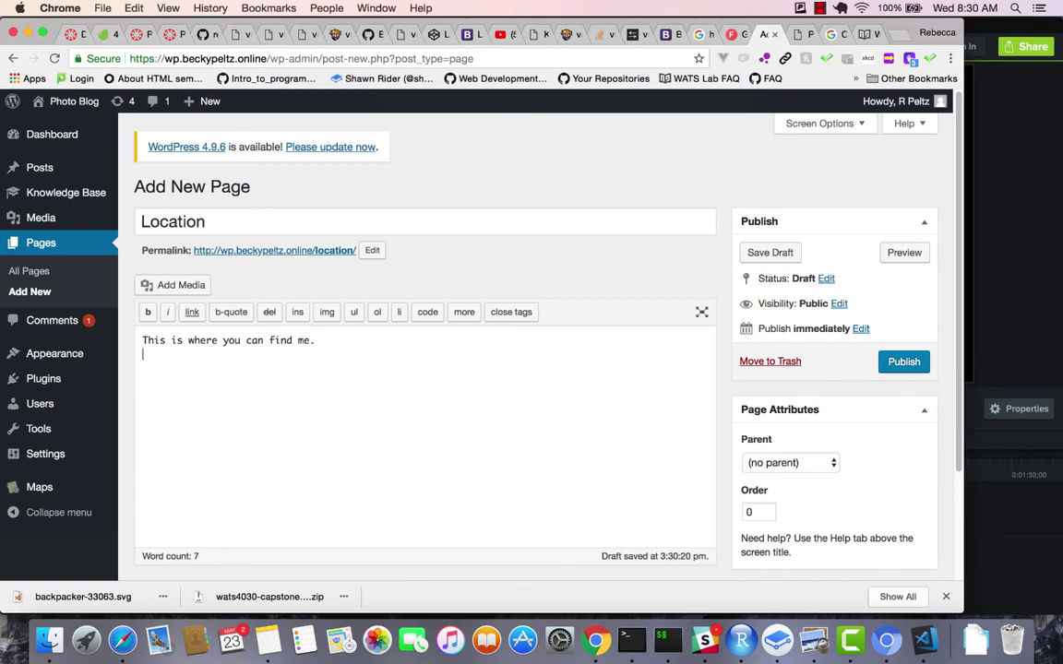
key("Return")
key("super+v")
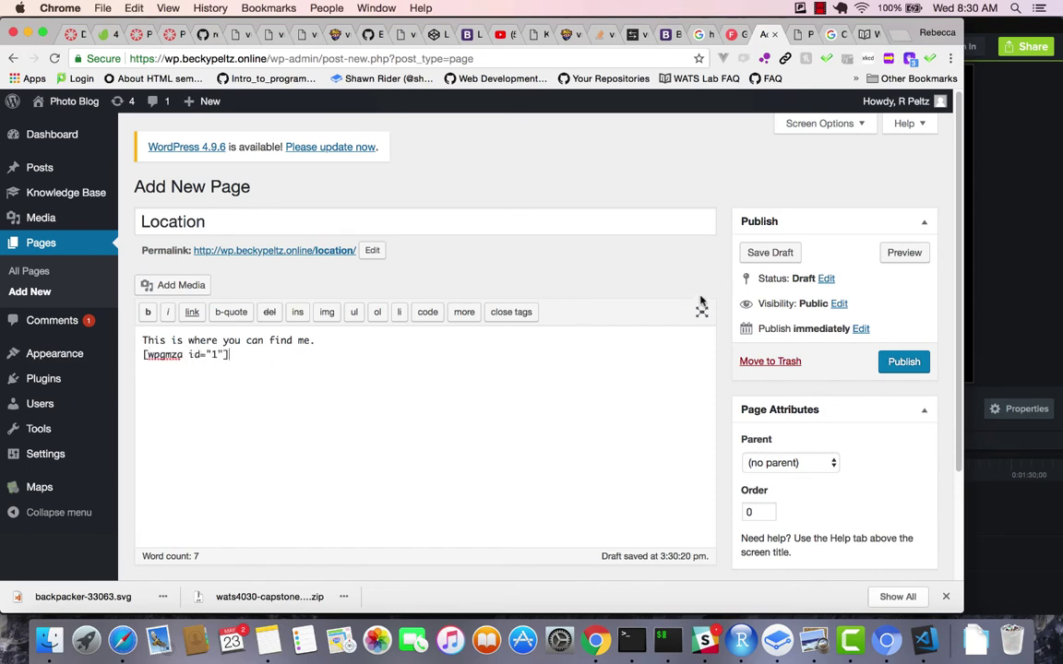
Preview the unpublished Location page, then close the preview
left_click(905, 254)
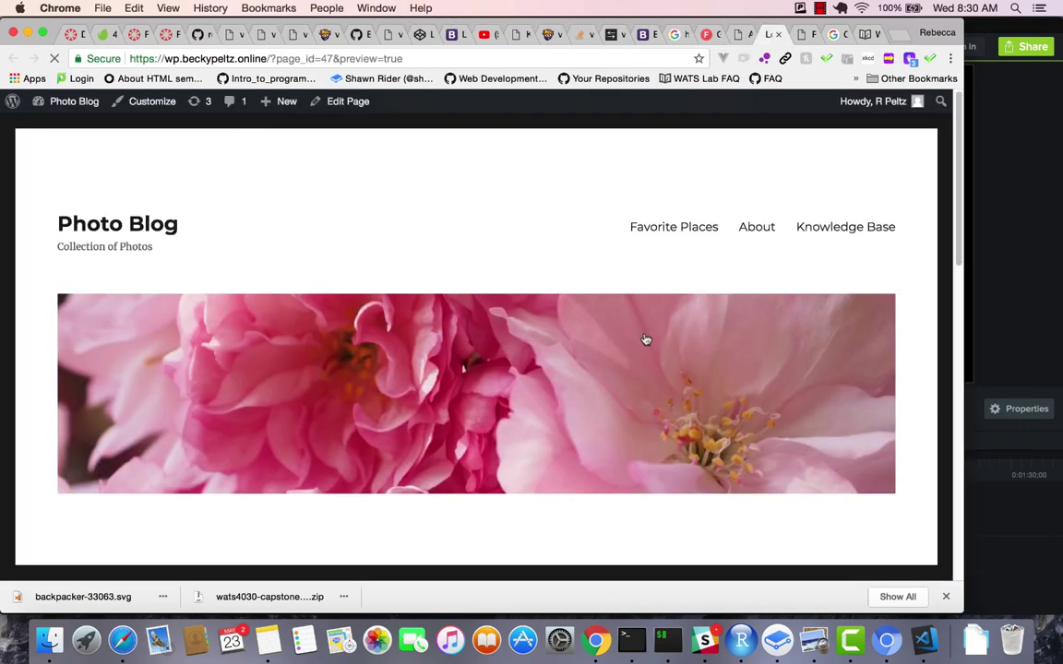
scroll(646, 339, "down", 10)
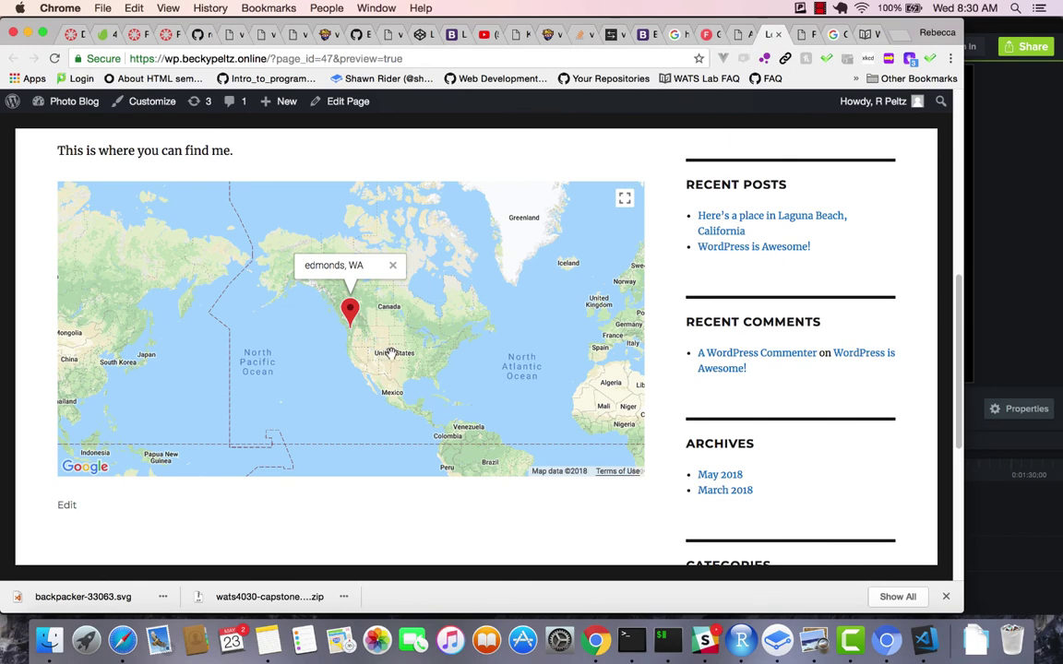
left_click(782, 33)
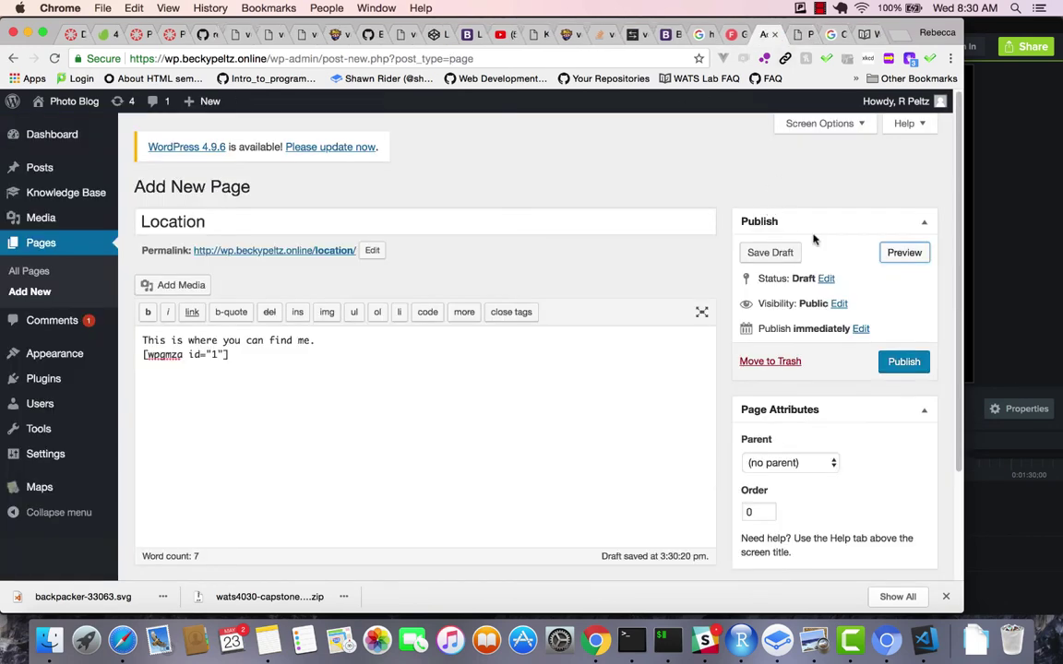
Publish the Location page and open its permalink in a new tab
left_click(904, 363)
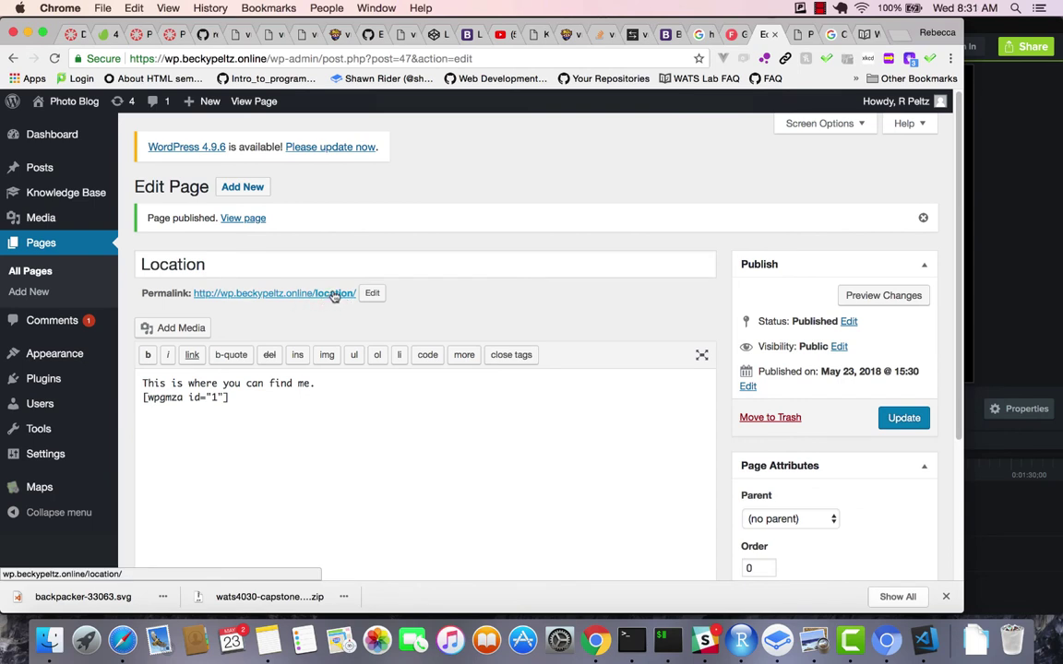
right_click(336, 295)
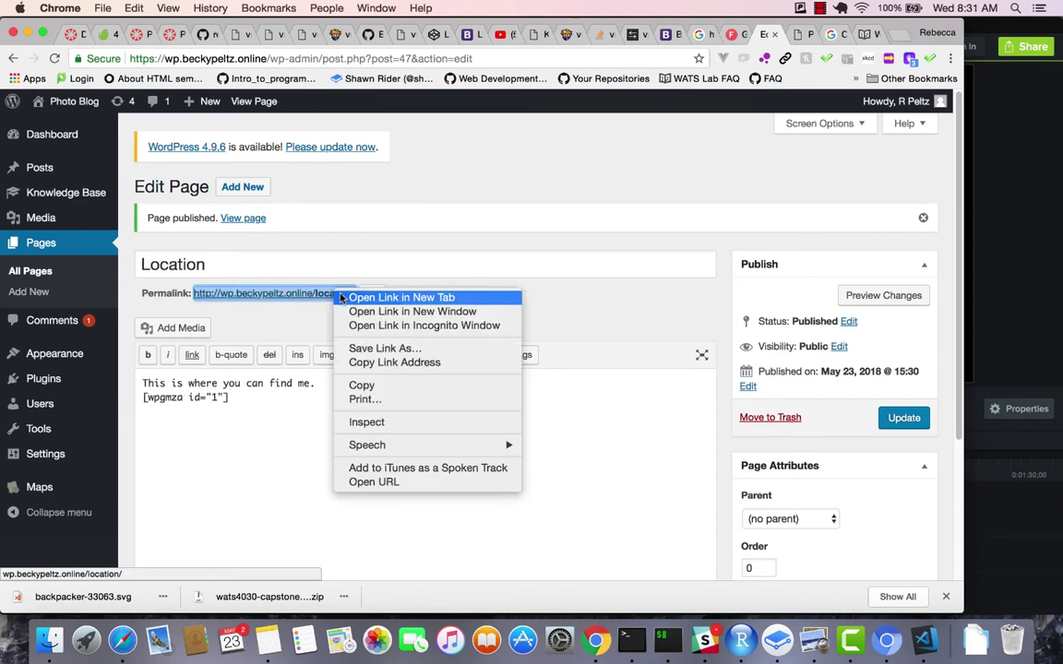
left_click(402, 297)
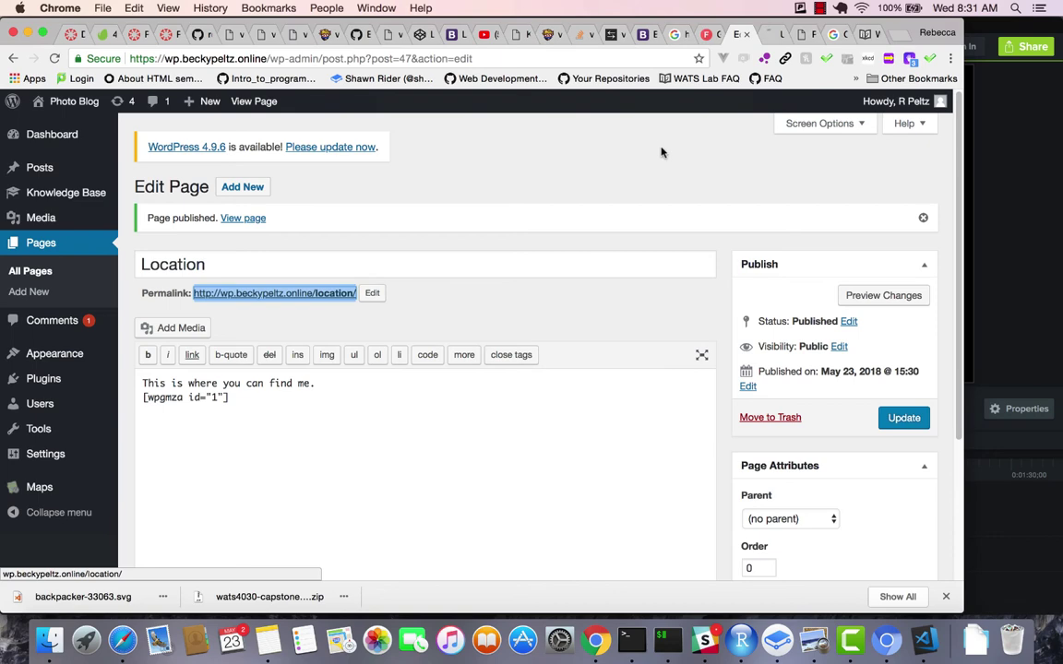
left_click(765, 35)
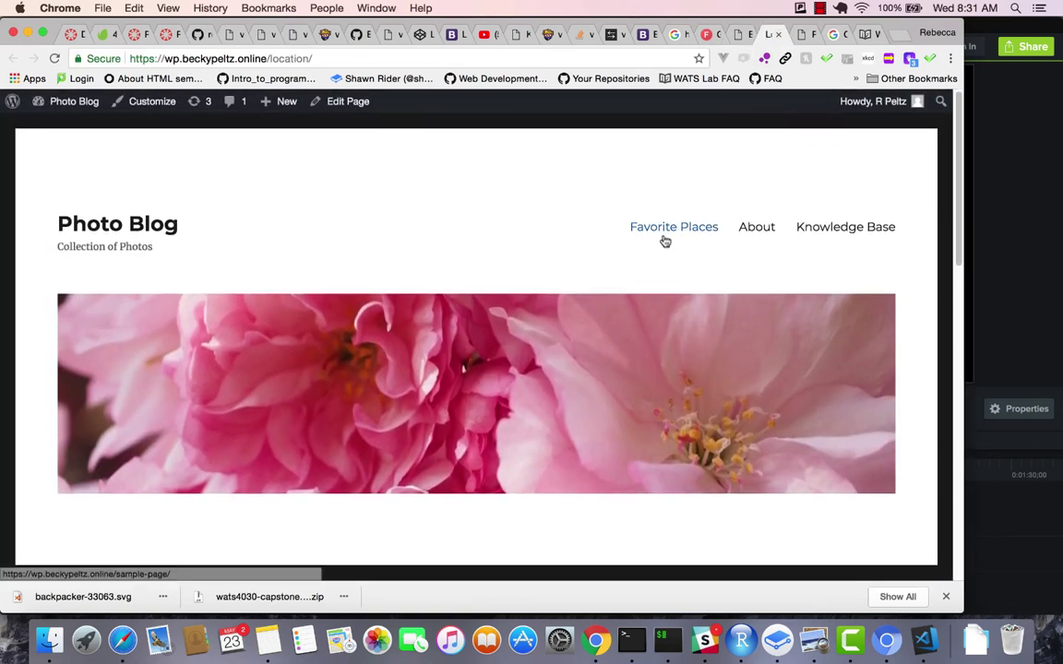
In Appearance > Menus, add the Location page to MyMenu and save the menu
left_click(740, 37)
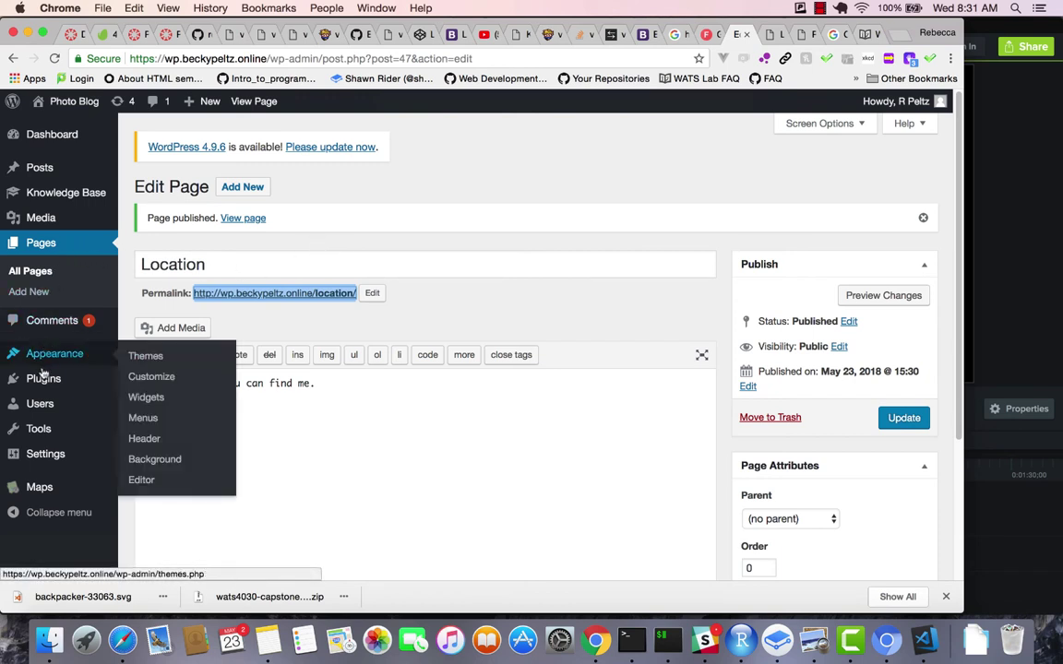
mouse_move(40, 406)
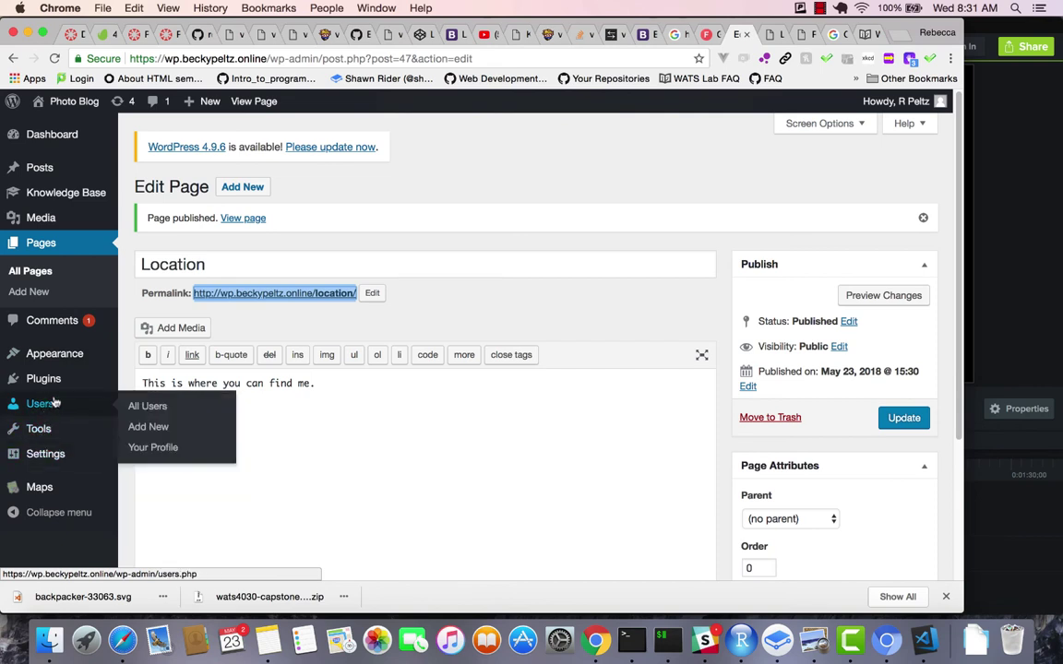
mouse_move(80, 356)
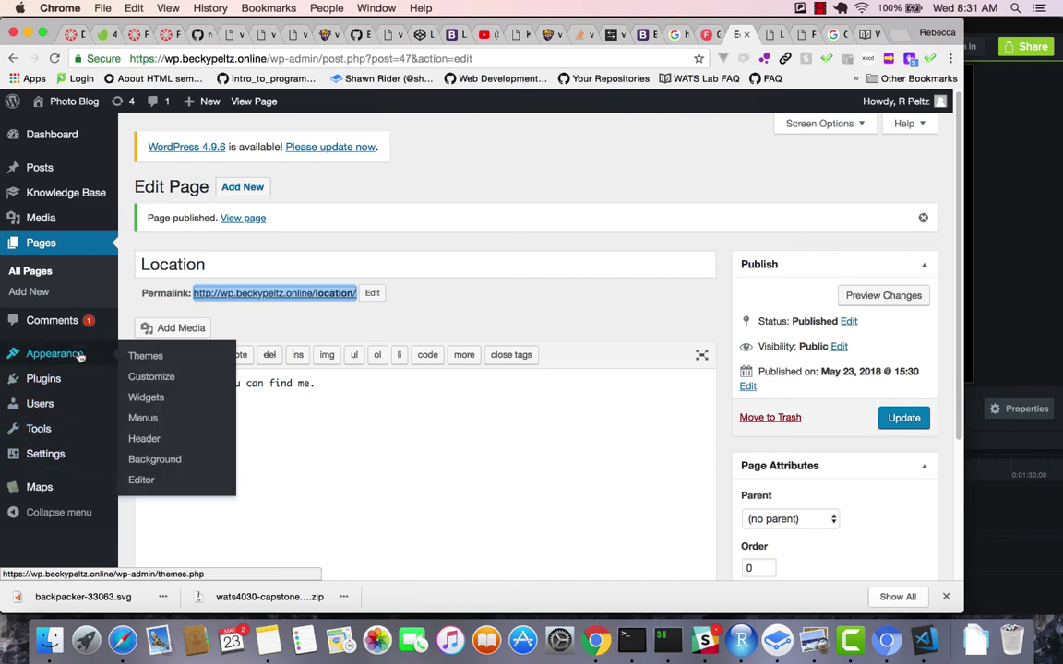
left_click(143, 419)
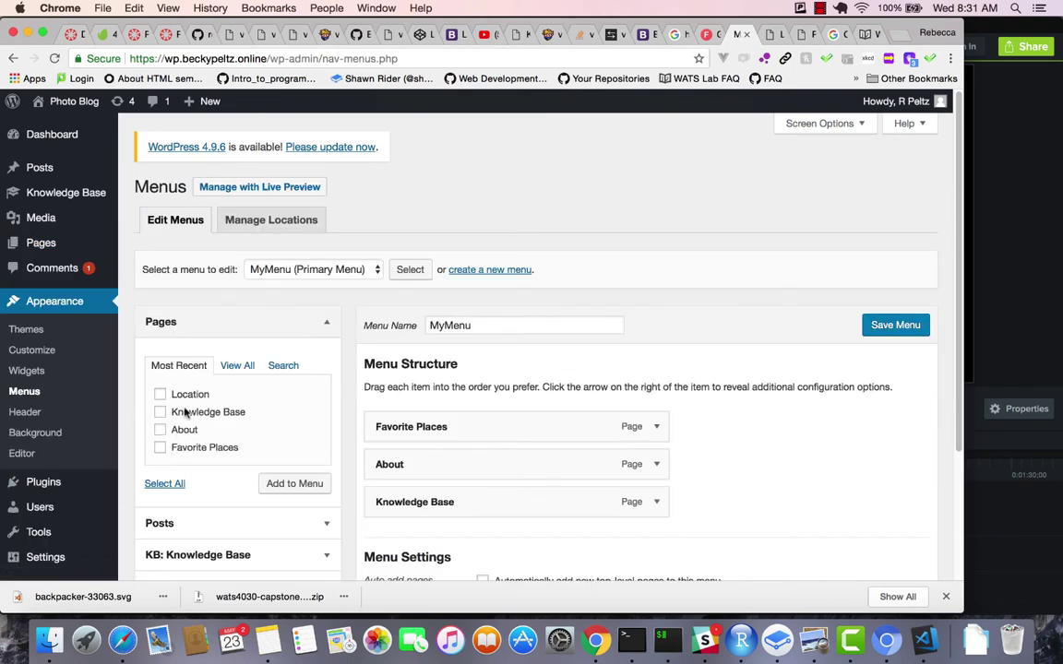
scroll(191, 385, "down", 3)
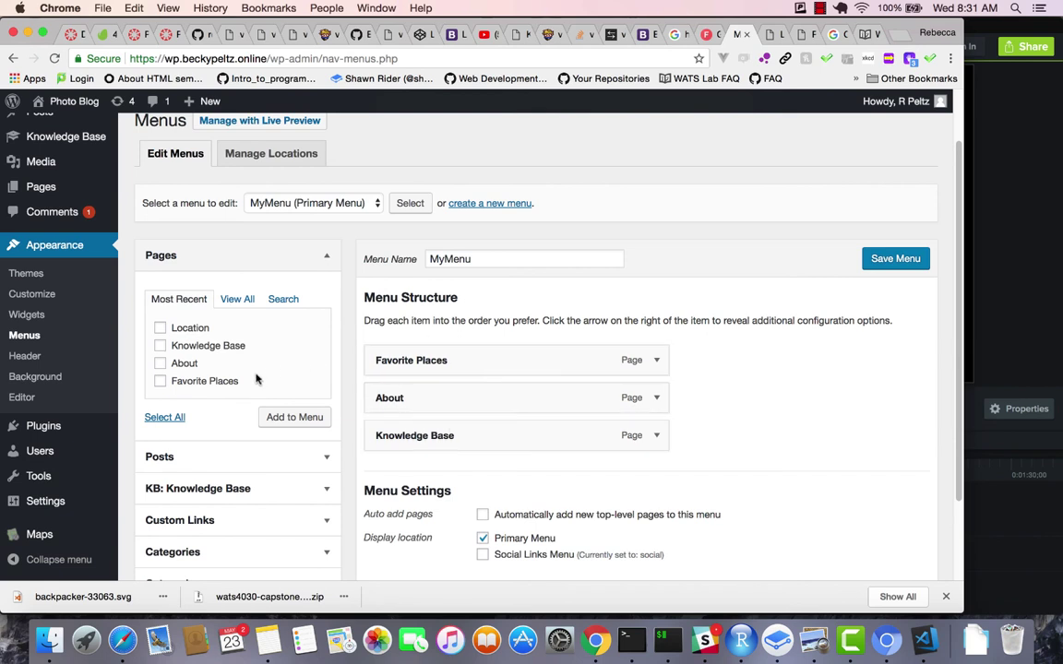
left_click(160, 327)
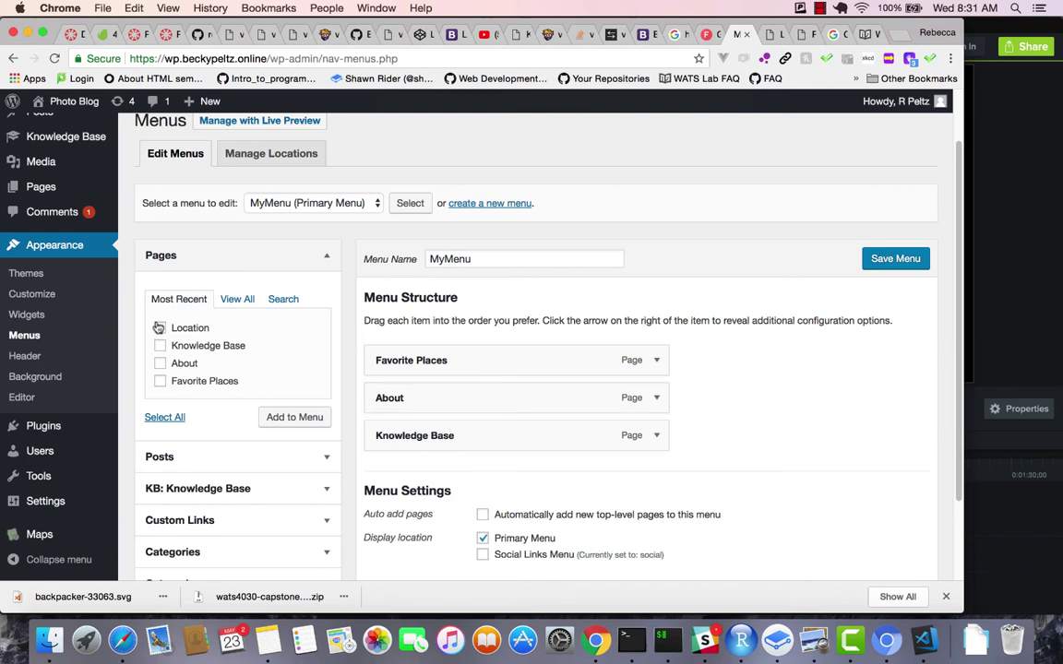
left_click(287, 418)
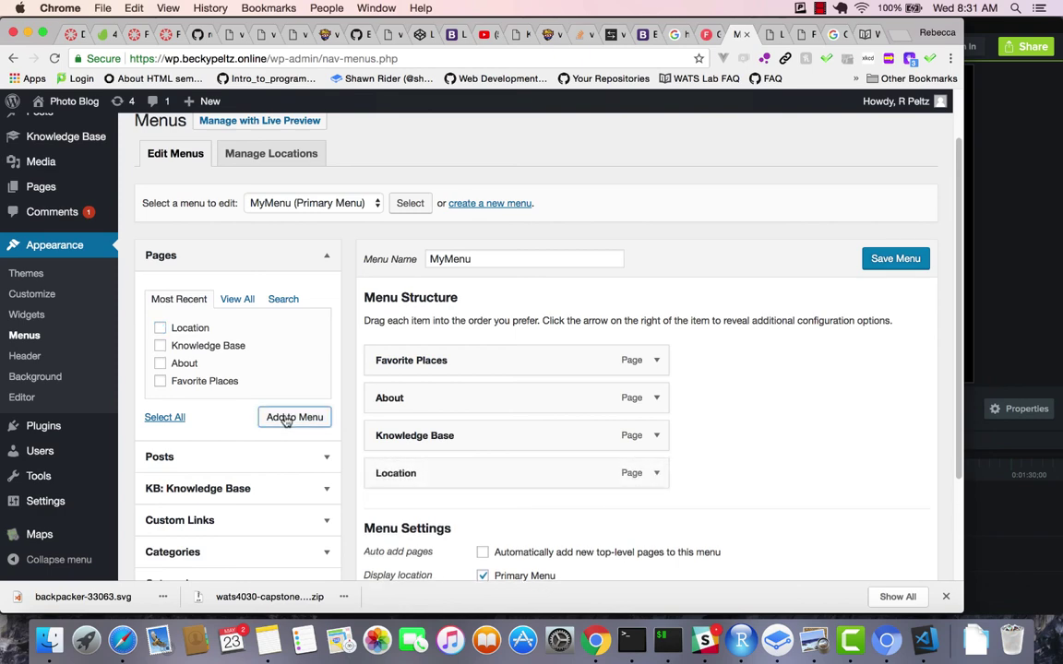
left_click(891, 258)
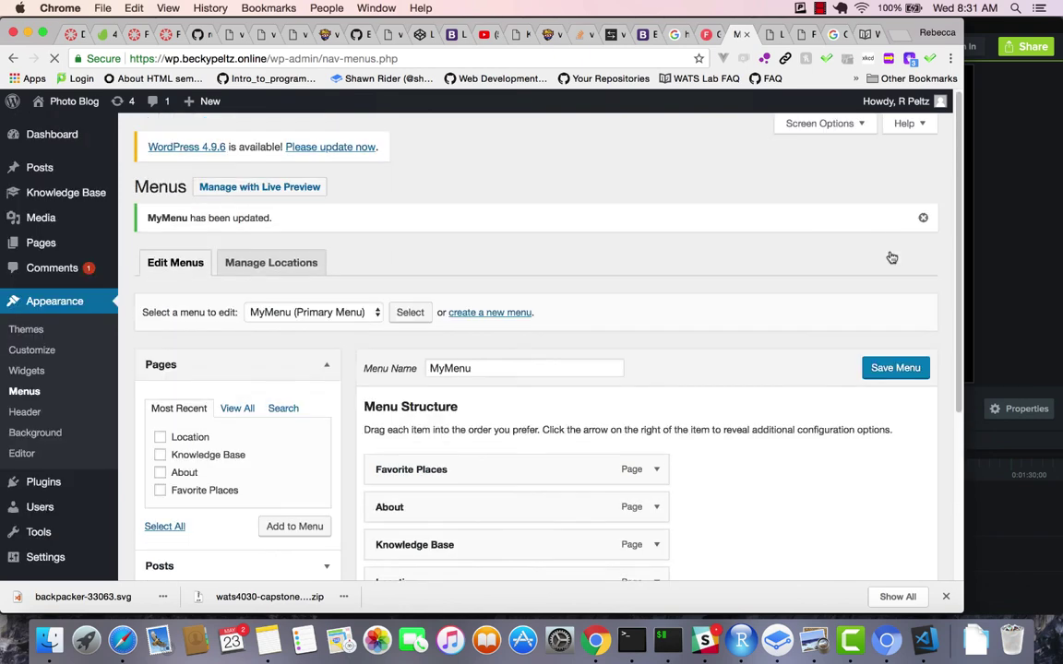
Reload the live site, open Location from its menu, and check the edmonds, WA marker
left_click(774, 35)
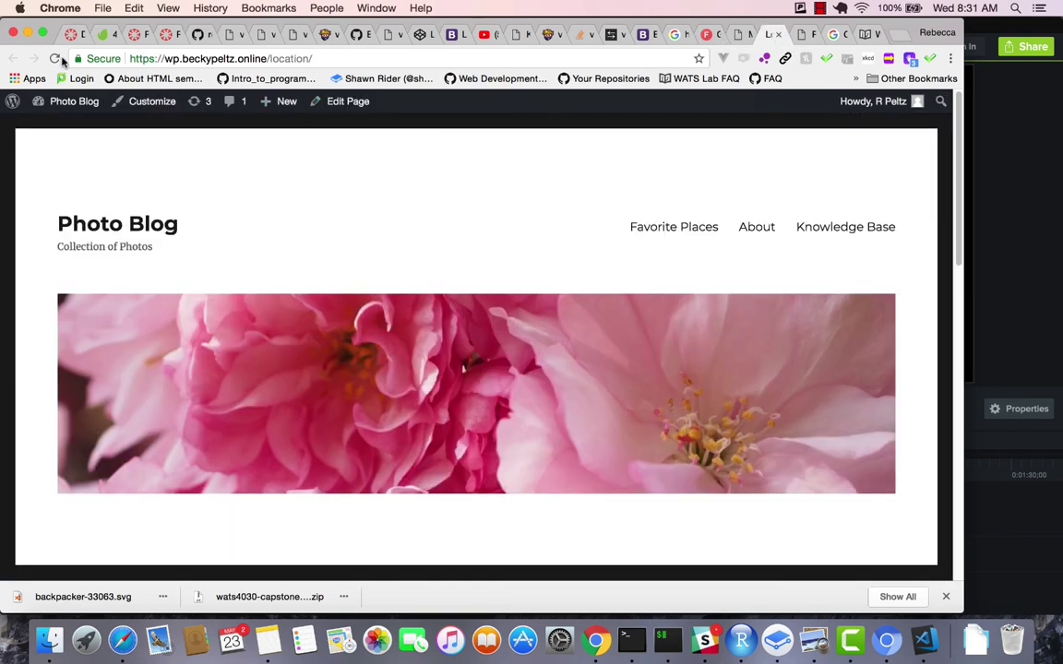
left_click(55, 58)
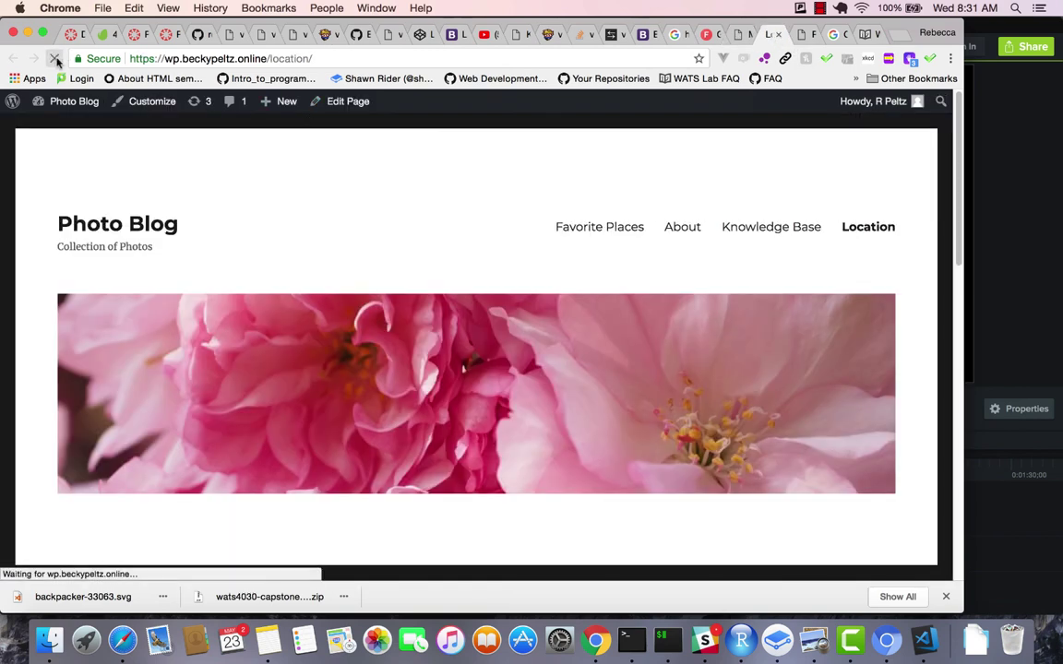
left_click(865, 231)
scroll(785, 296, "down", 10)
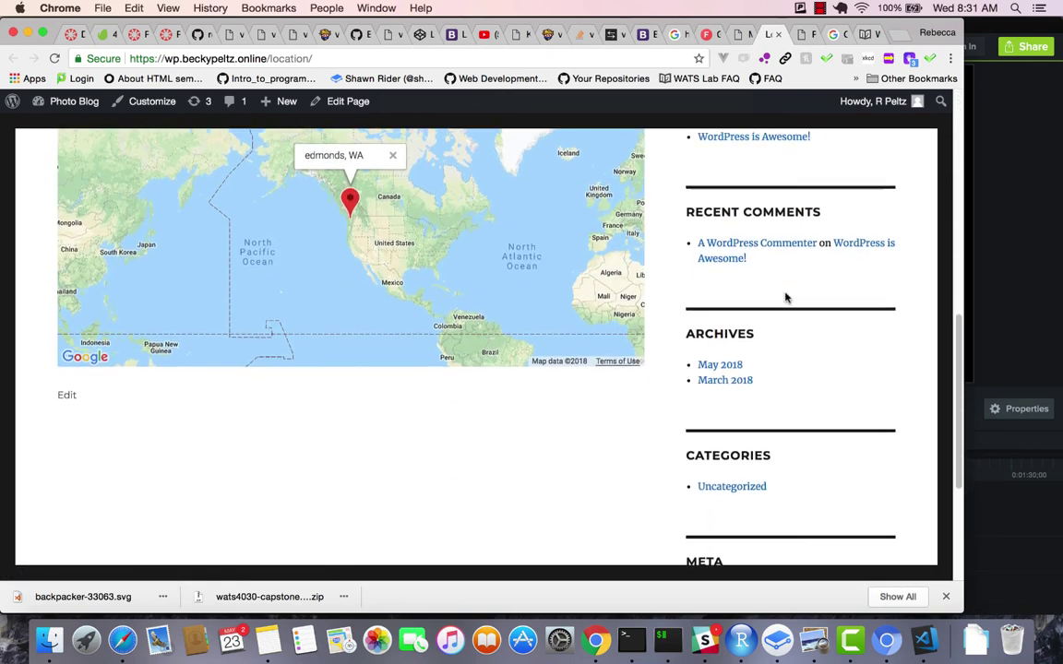
scroll(785, 297, "up", 5)
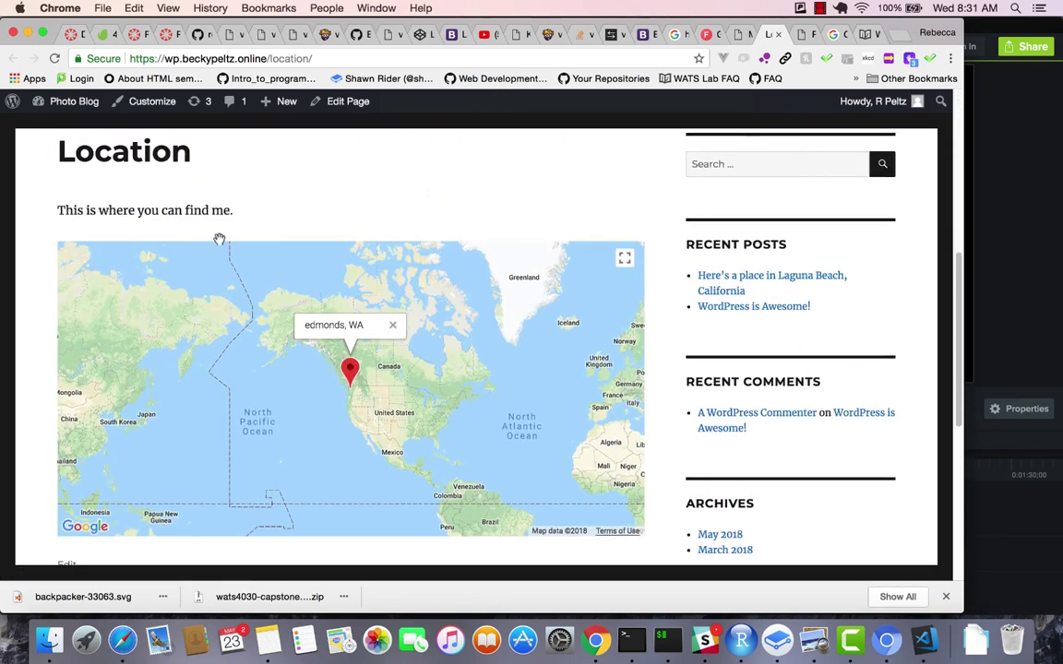
scroll(423, 290, "up", 3)
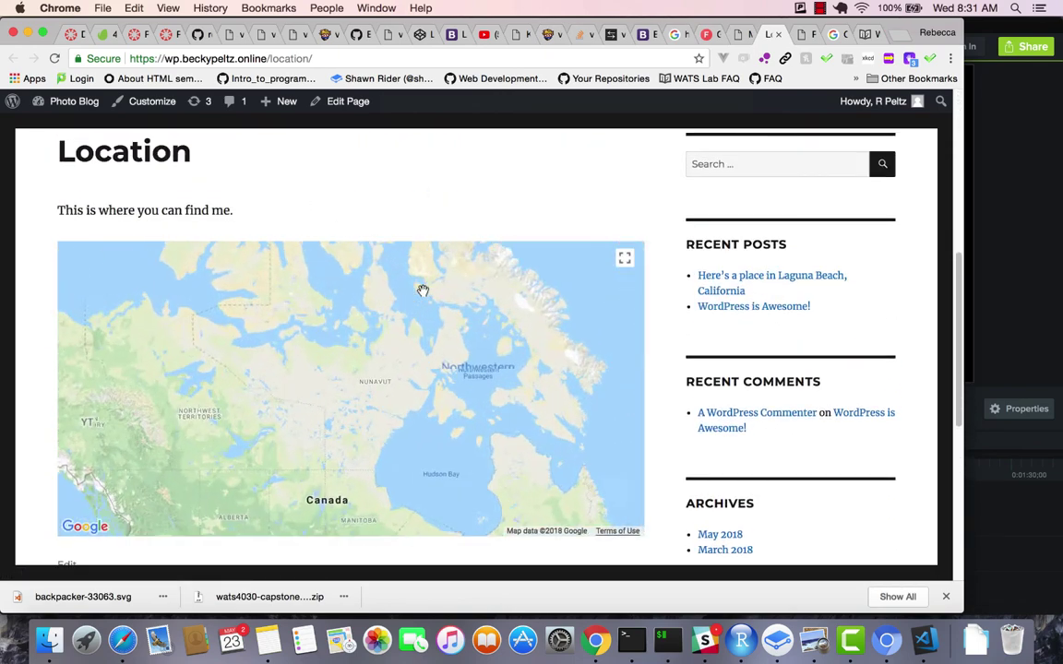
scroll(423, 290, "down", 3)
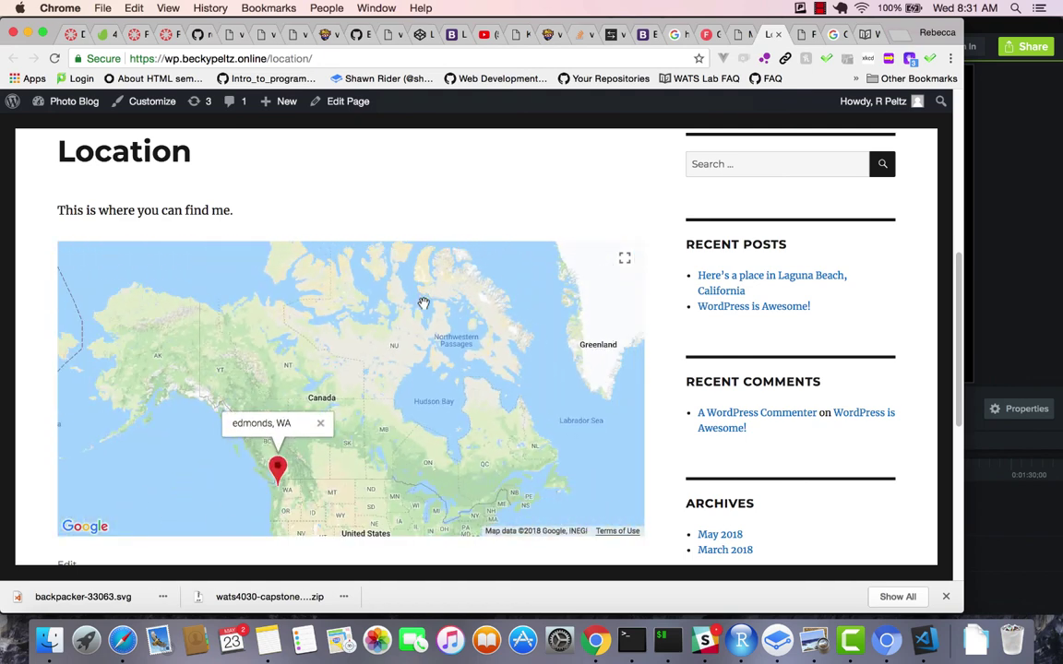
scroll(447, 185, "up", 5)
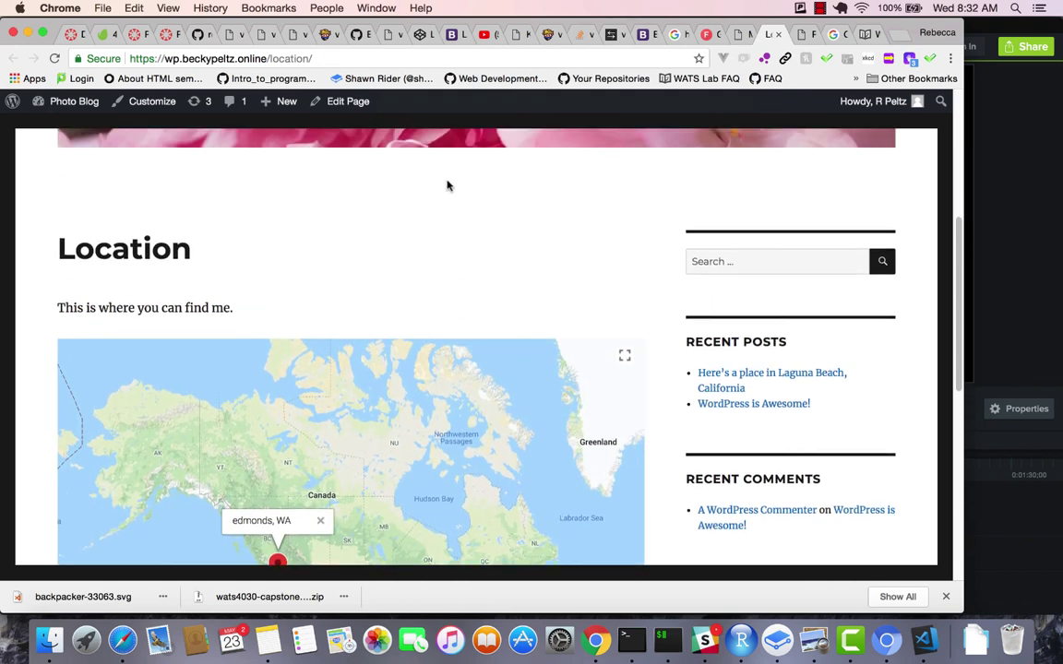